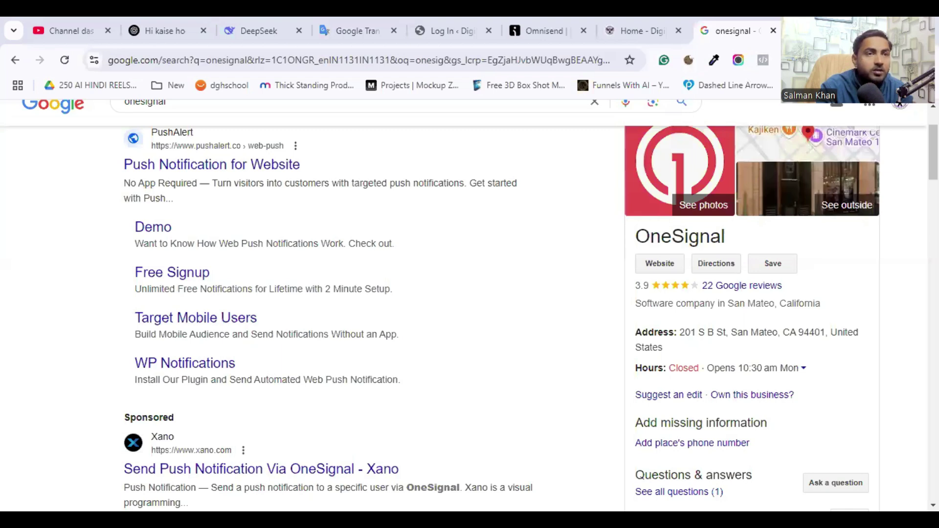
- Open the official OneSignal website from the search results and go to its sign-up page
scroll(346, 152, up, 3)
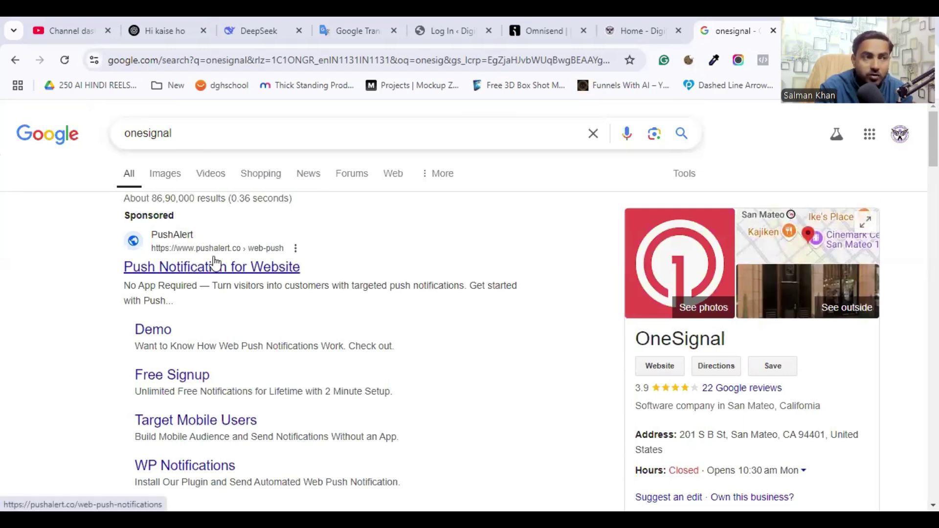
scroll(214, 263, down, 2)
scroll(215, 263, down, 6)
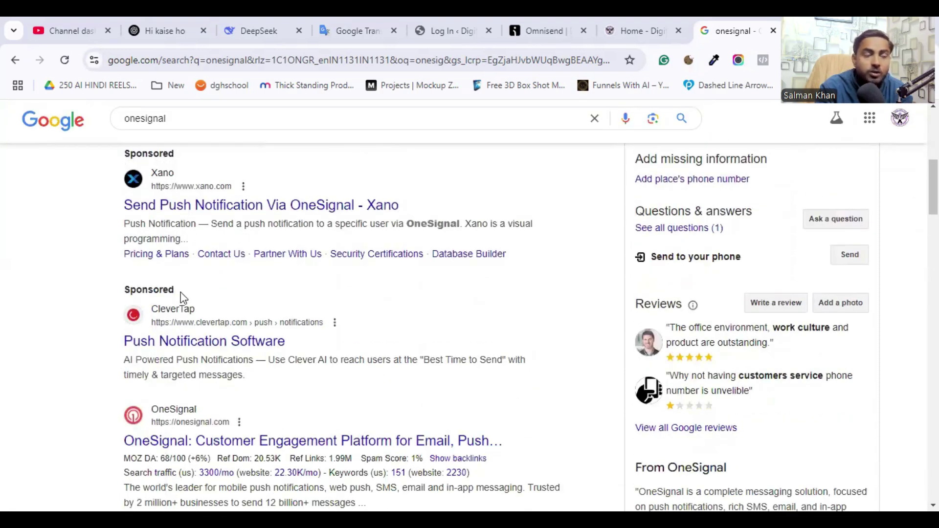
scroll(184, 298, down, 2)
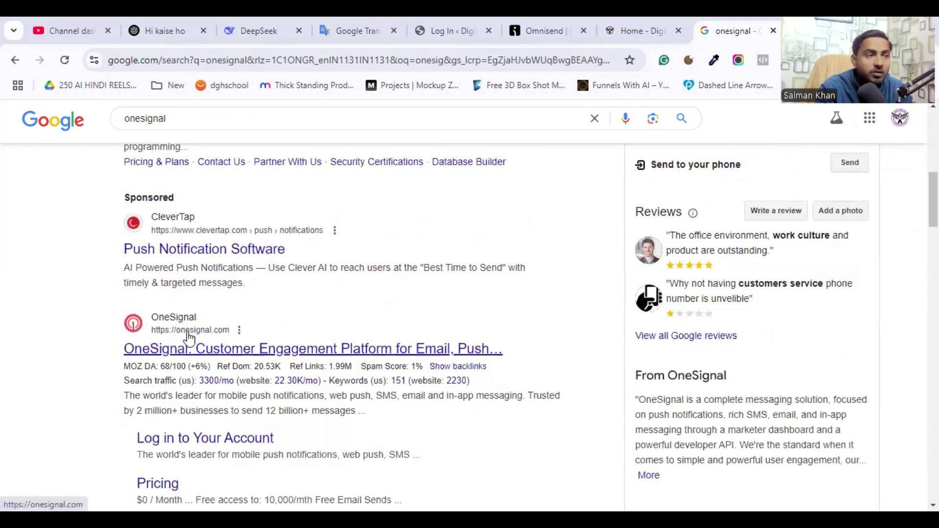
click(263, 349)
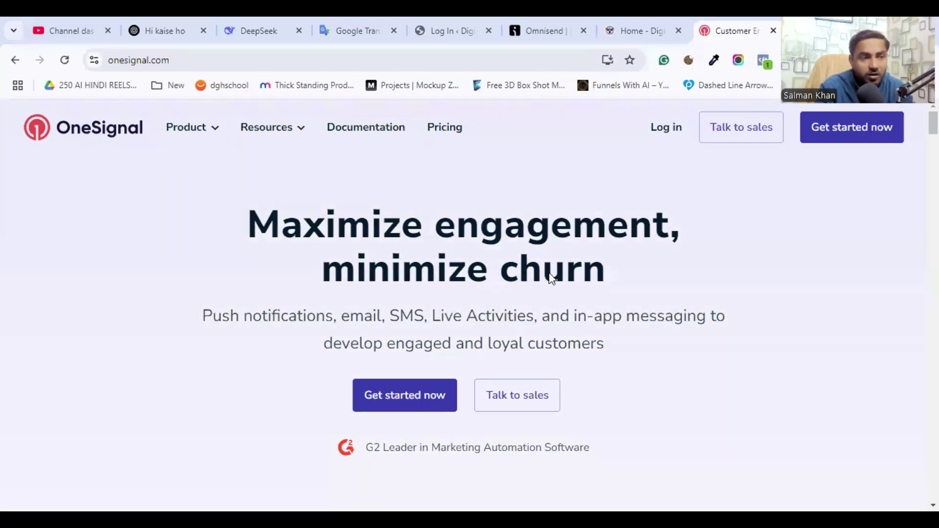
scroll(552, 274, down, 3)
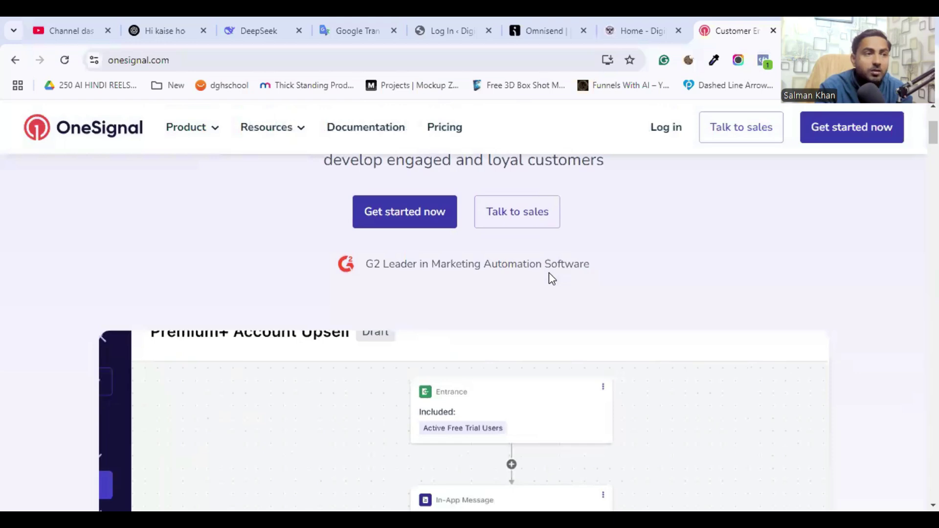
click(397, 215)
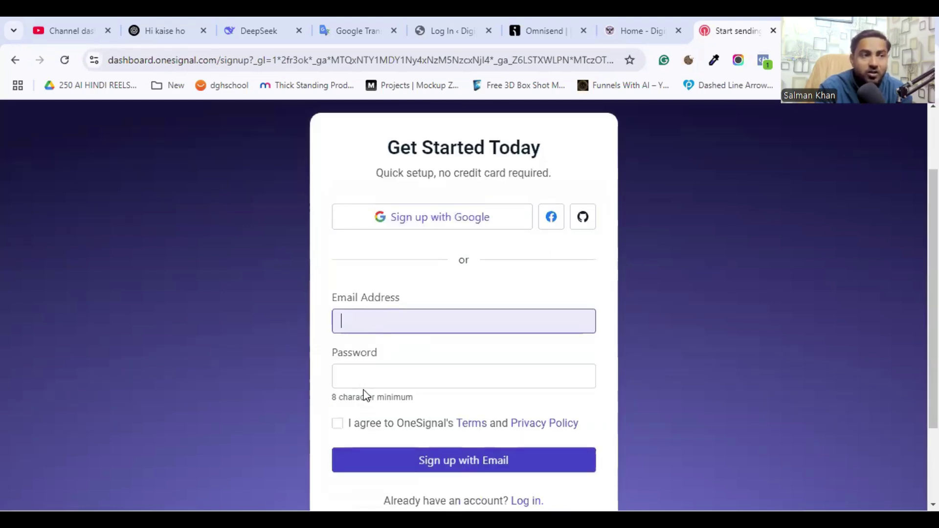
- Sign up for OneSignal with the existing Google account and approve the sign-in
click(410, 223)
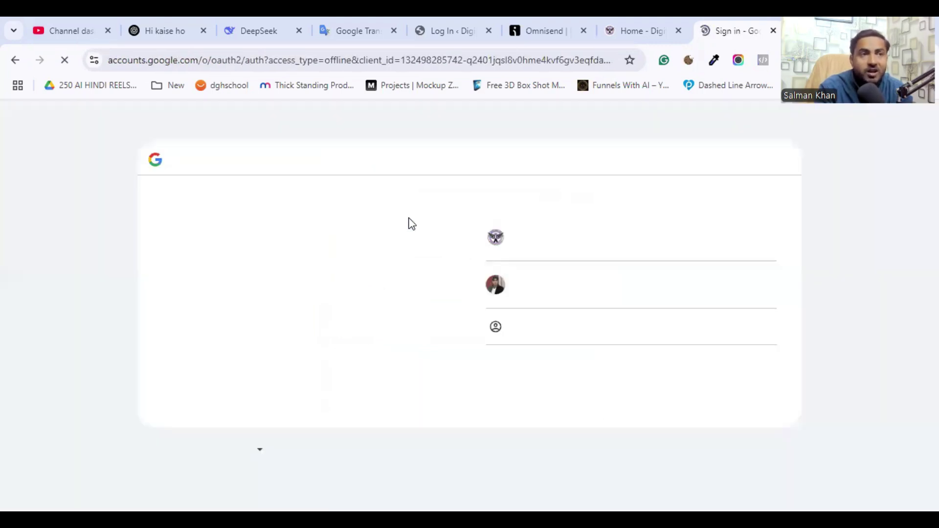
click(519, 248)
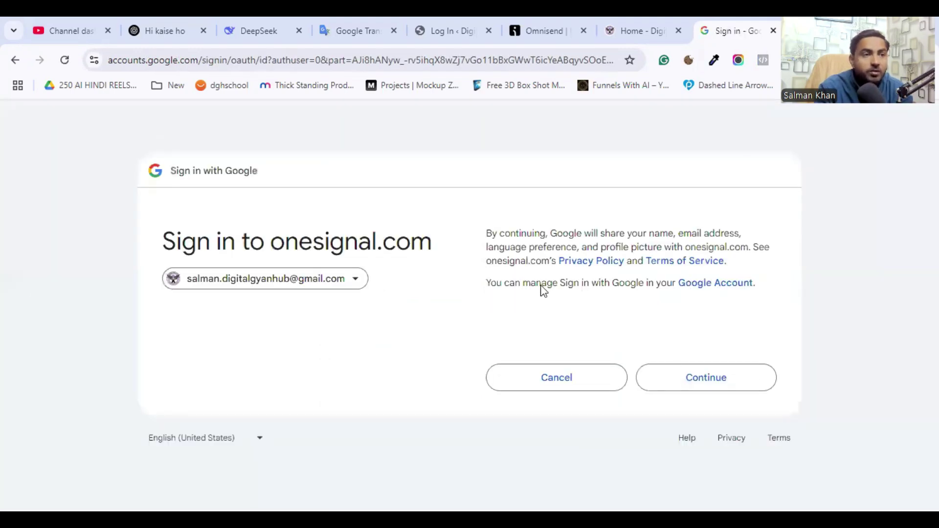
click(690, 375)
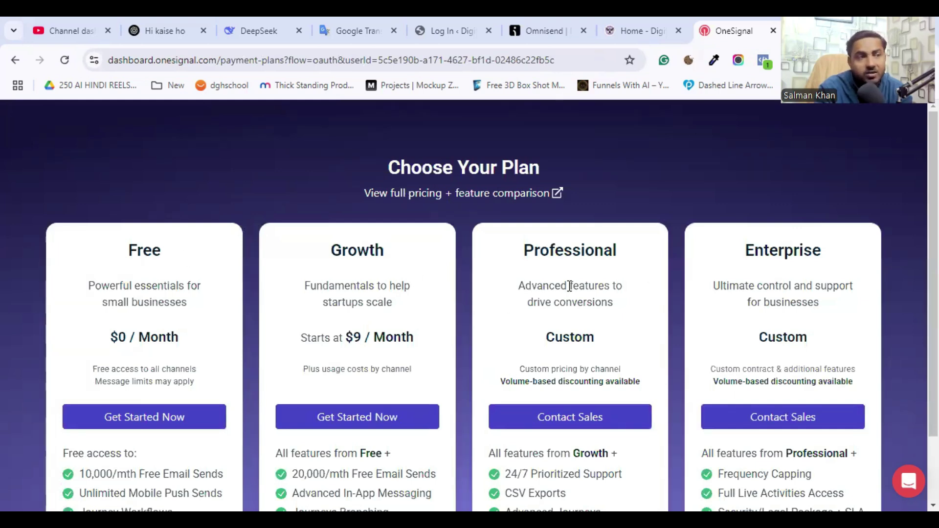
- Choose the Free plan and submit the onboarding questions with Email and Push Notifications as the planned channels
scroll(566, 281, down, 2)
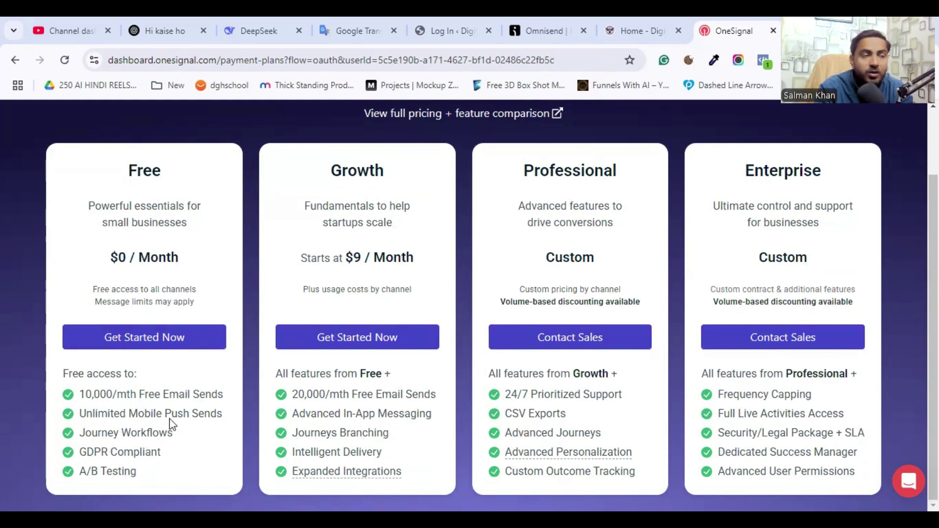
click(174, 342)
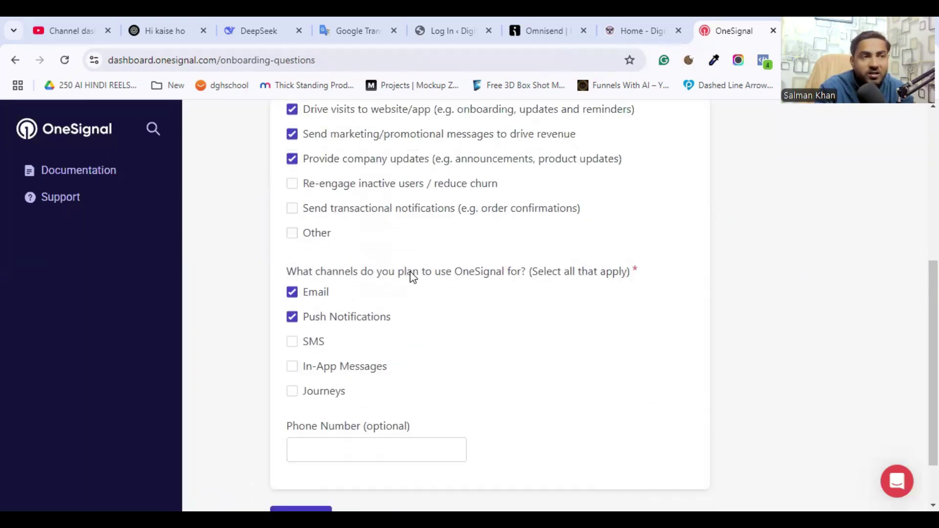
scroll(416, 255, up, 6)
scroll(430, 223, down, 7)
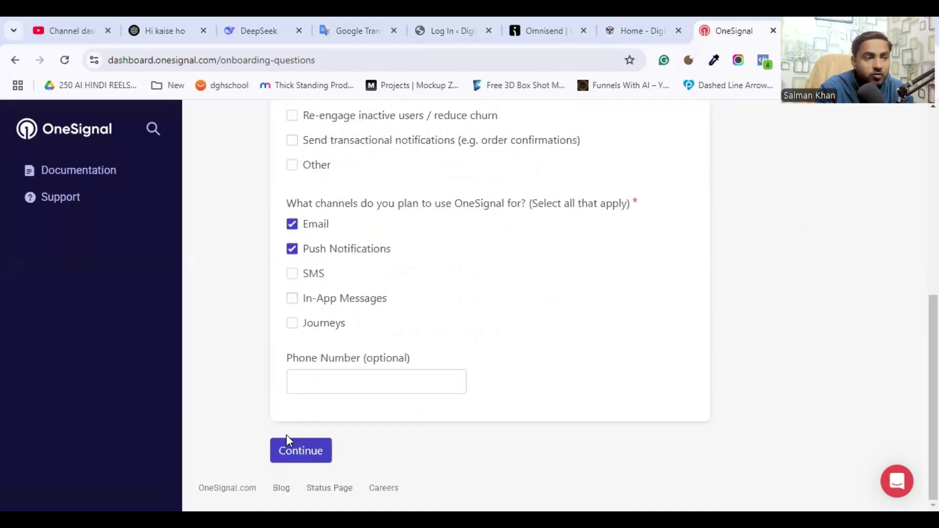
click(292, 451)
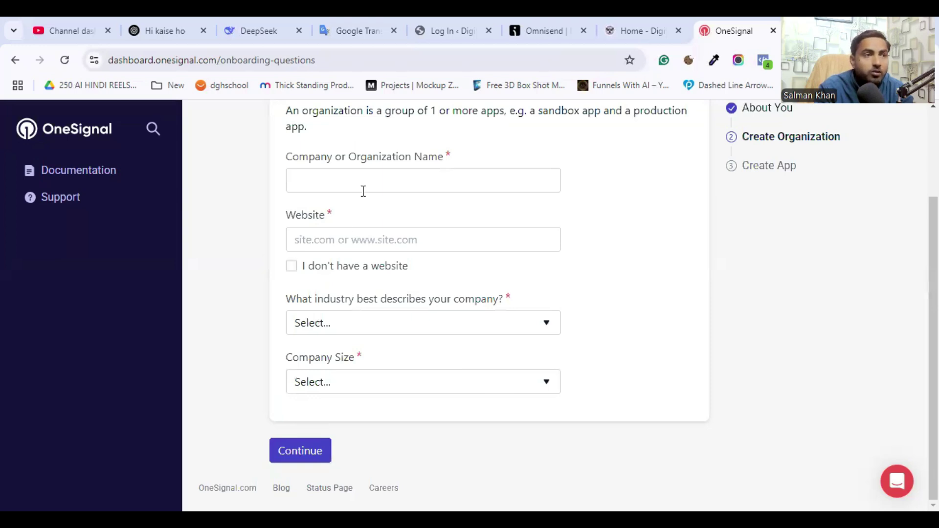
- Enter Digital Gyan Hub as the company or organization name
click(362, 177)
click(371, 214)
double_click(335, 177)
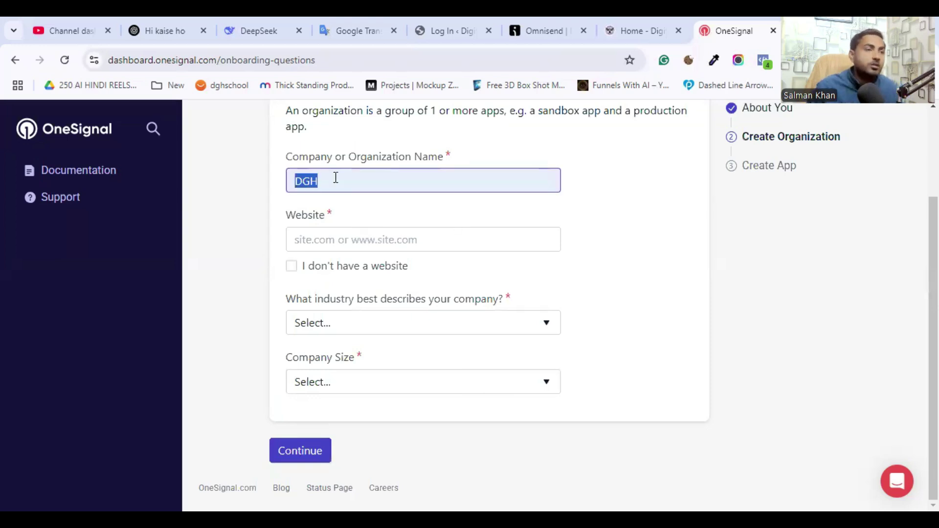
text(Digital Gyan Hub)
key(Tab)
click(636, 30)
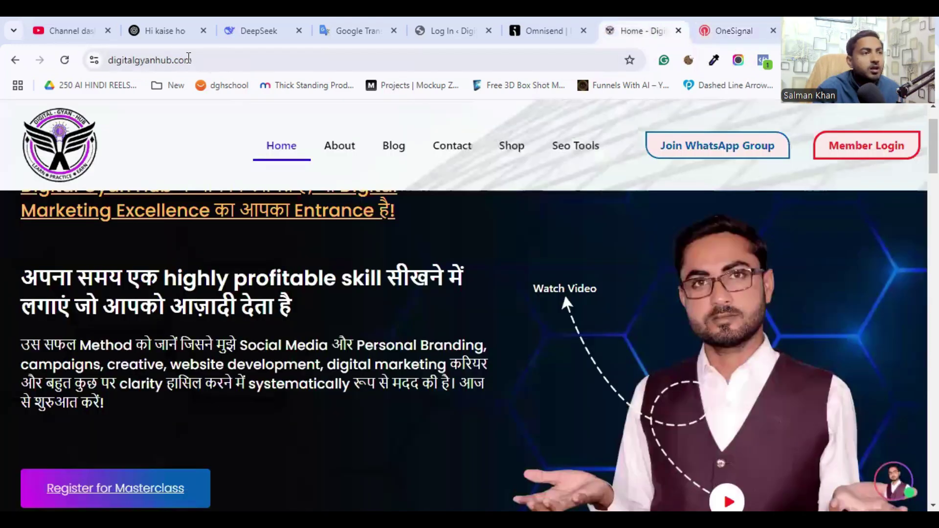
click(184, 61)
right_click(184, 60)
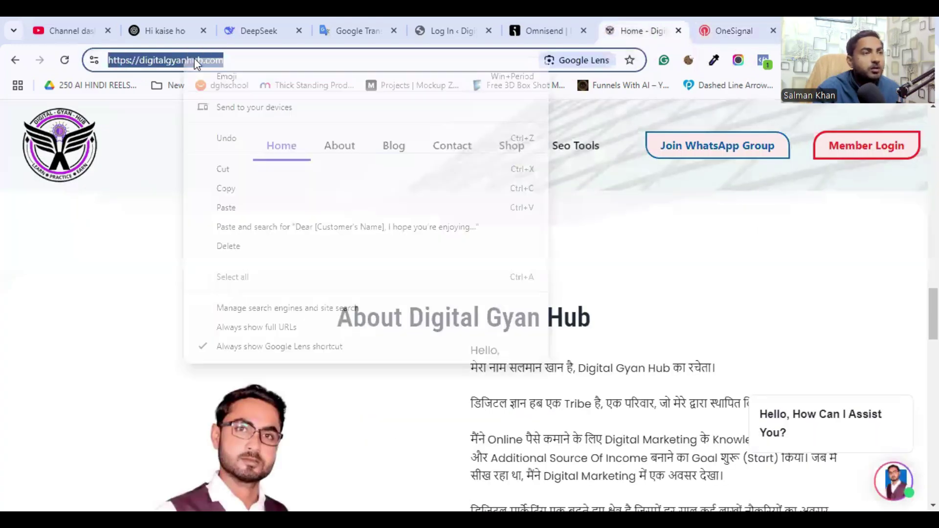
click(242, 189)
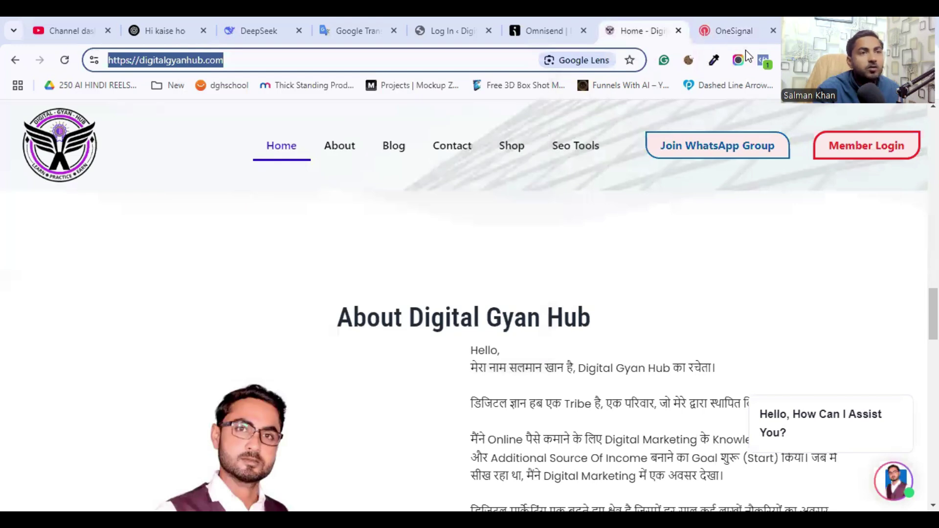
click(736, 32)
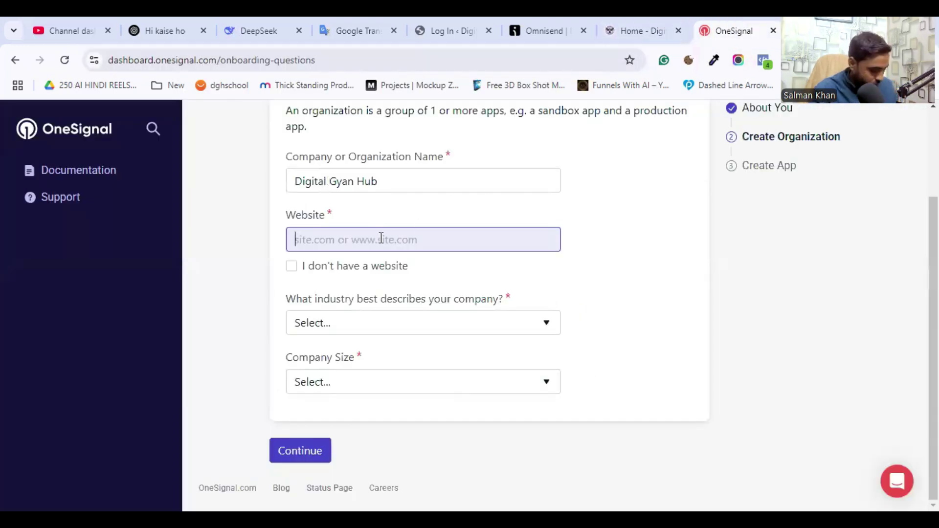
click(382, 240)
key(ctrl+v)
- Set the industry to Education, select a company size and submit the organization details
click(407, 318)
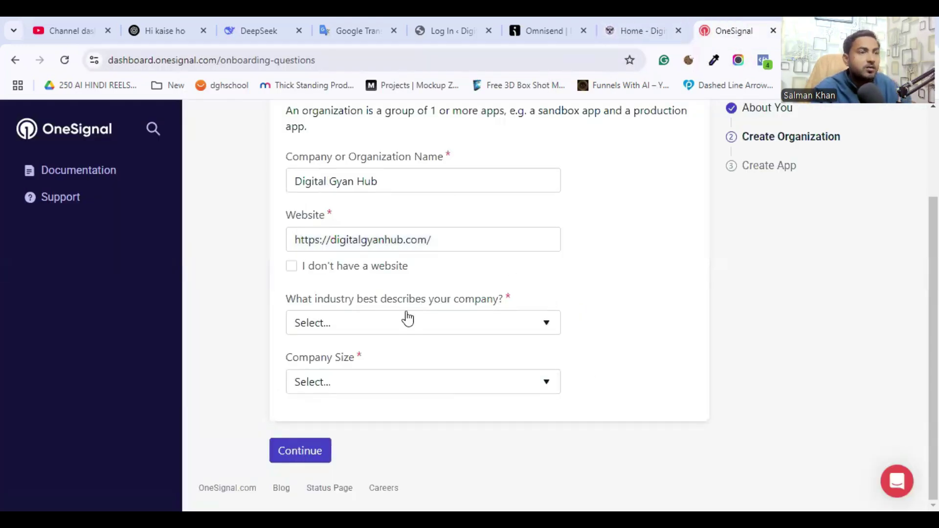
click(367, 410)
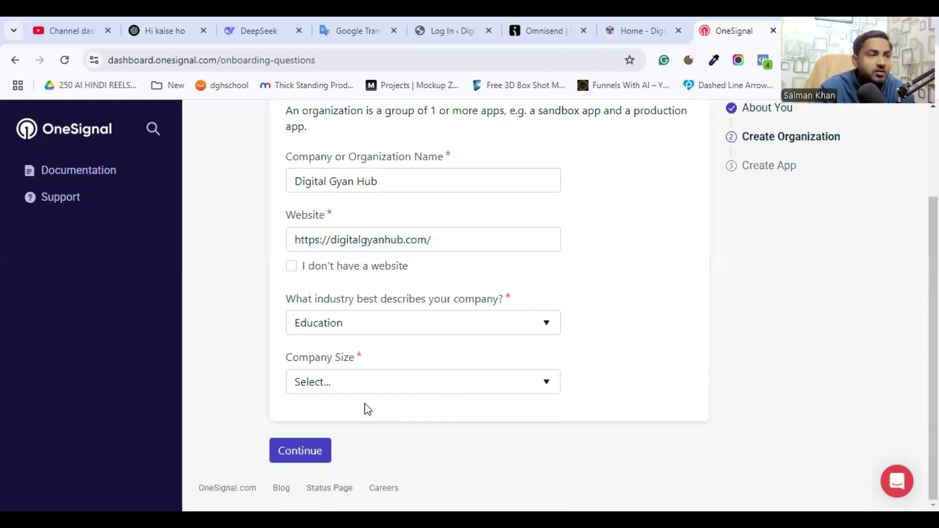
click(352, 385)
click(349, 413)
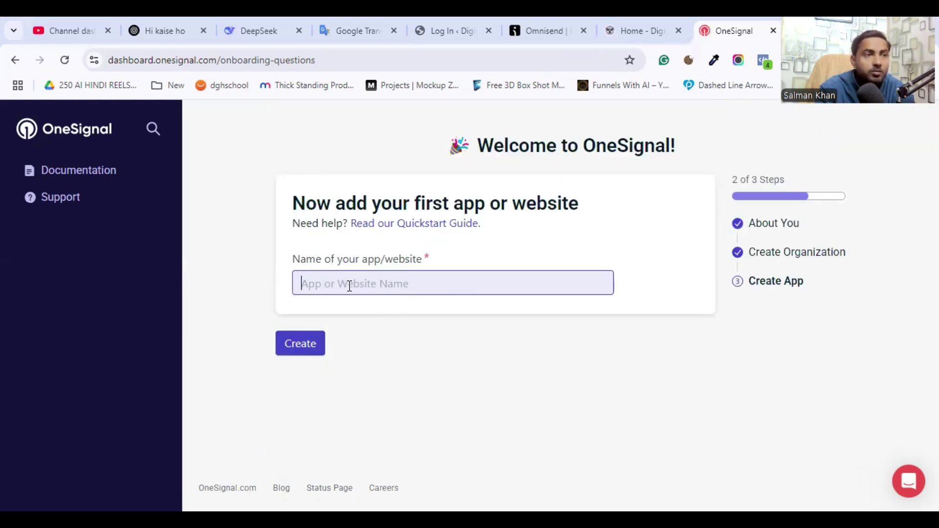
- Create the first app with the name Digital Gyan Hub and dismiss the quick start guide
text(Digital Gyan Hub)
click(300, 348)
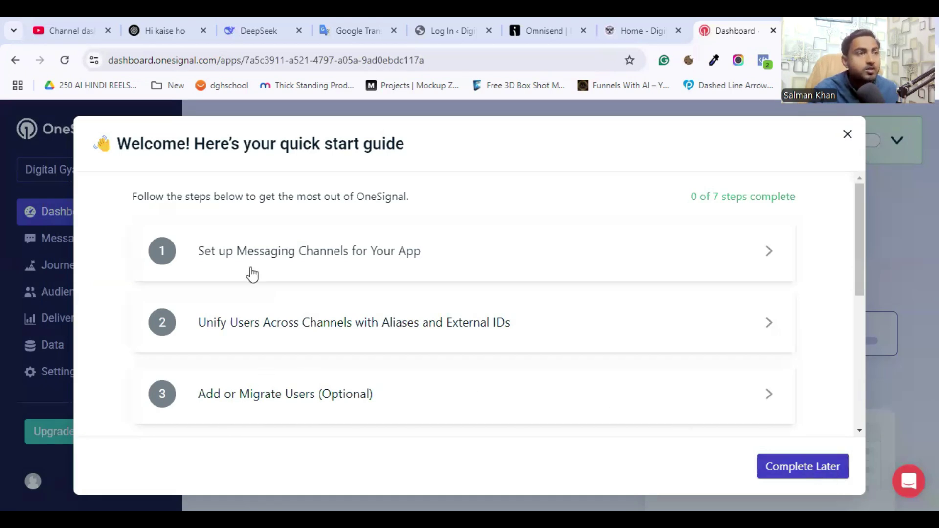
click(847, 135)
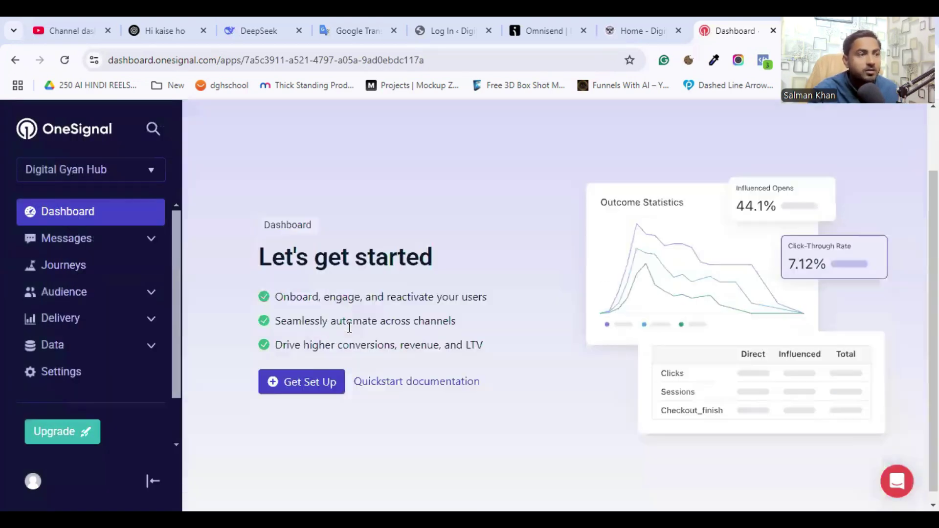
- Start the dashboard's initial setup and open the Push & In-App channel setup
click(305, 377)
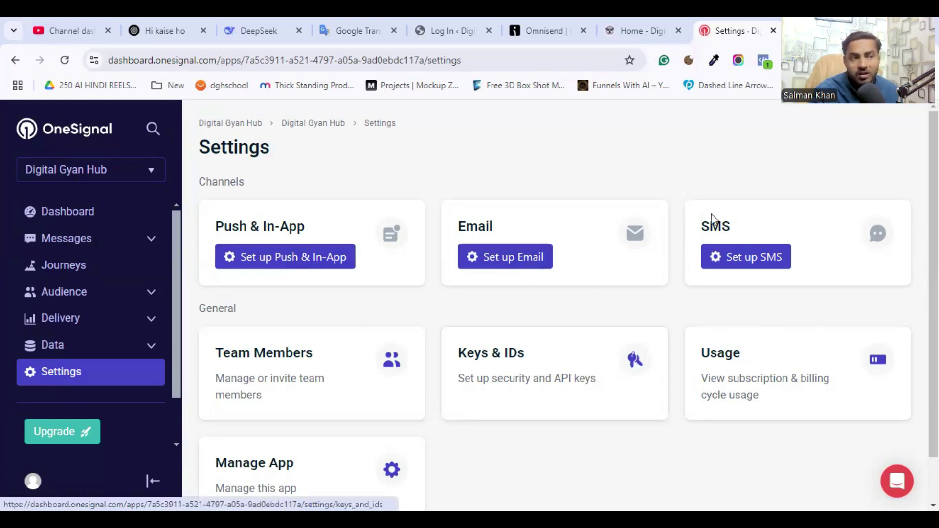
scroll(300, 256, down, 1)
click(297, 214)
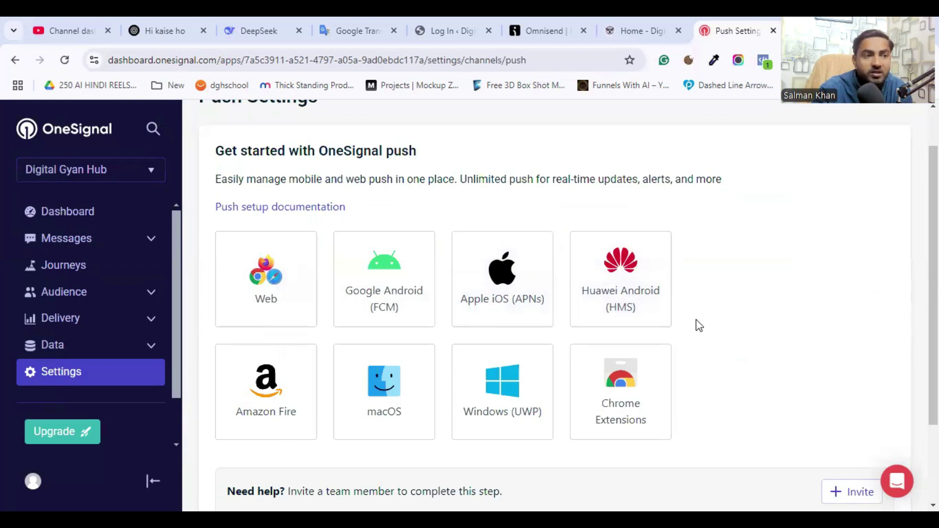
- Select Web as the push platform and continue to its web configuration
scroll(698, 323, down, 2)
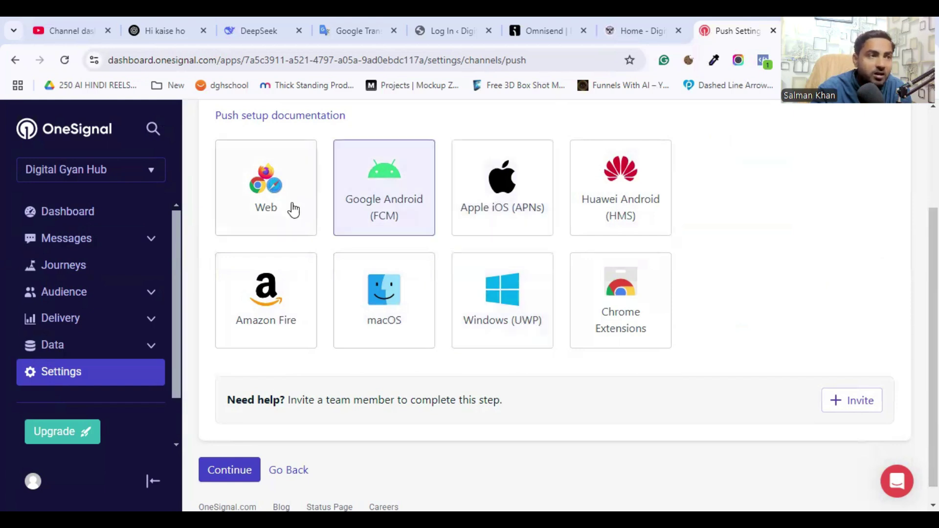
click(255, 195)
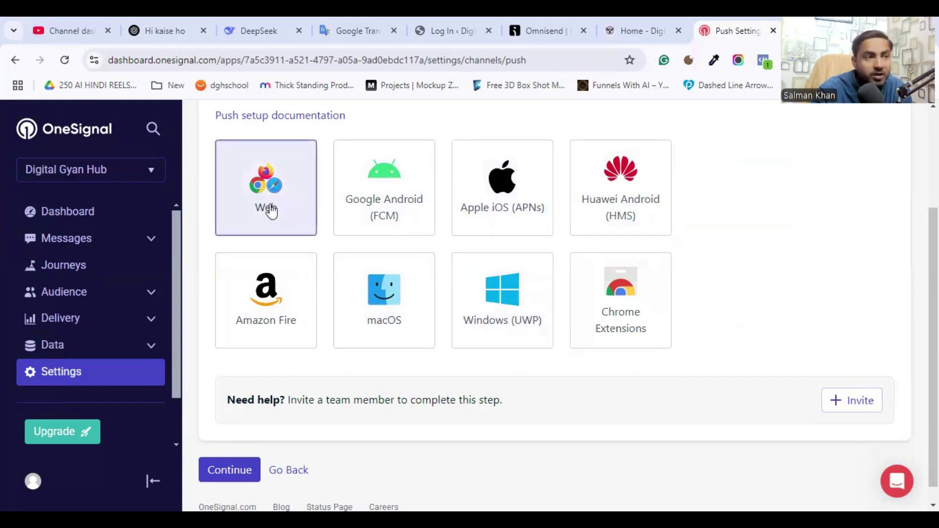
scroll(384, 274, down, 1)
click(245, 450)
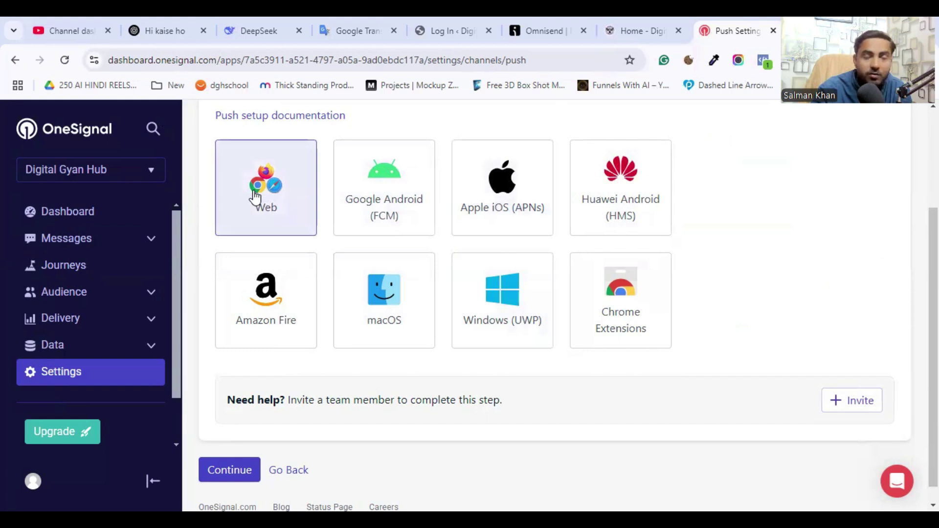
click(255, 197)
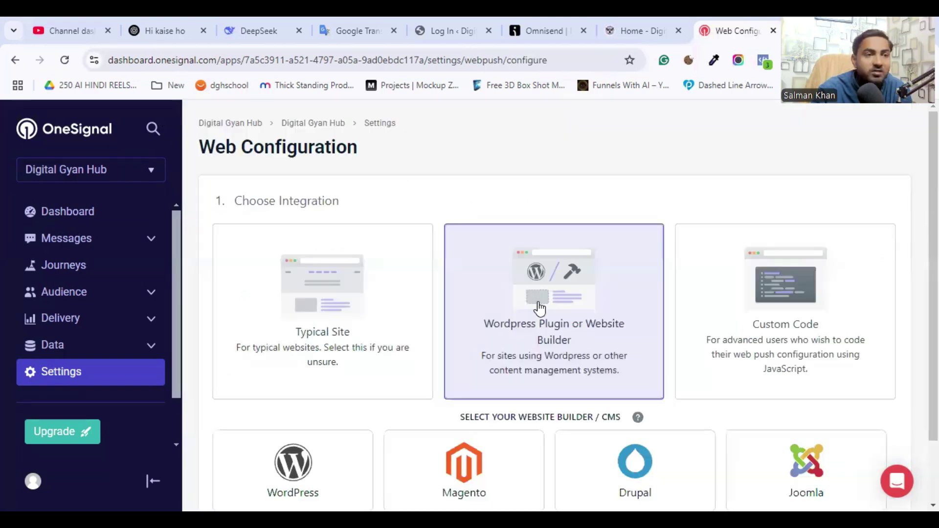
scroll(538, 307, down, 2)
scroll(423, 350, down, 5)
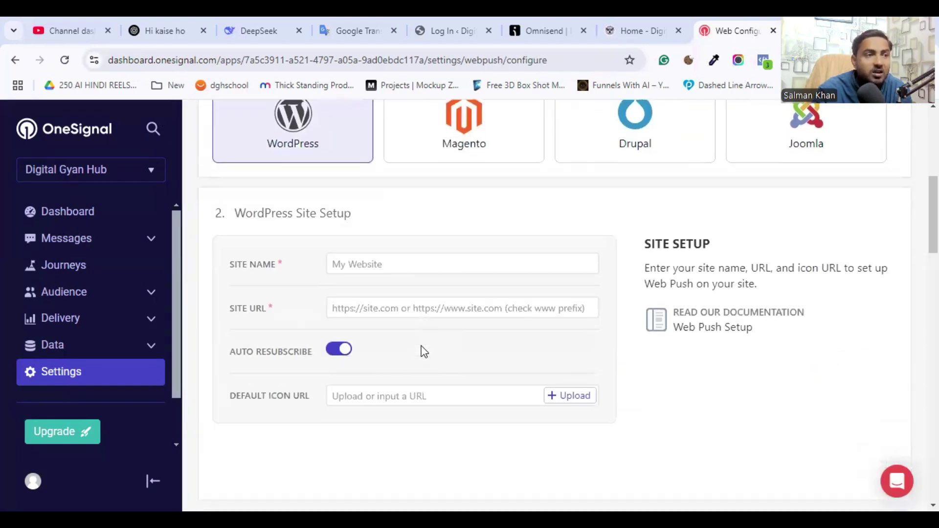
click(358, 265)
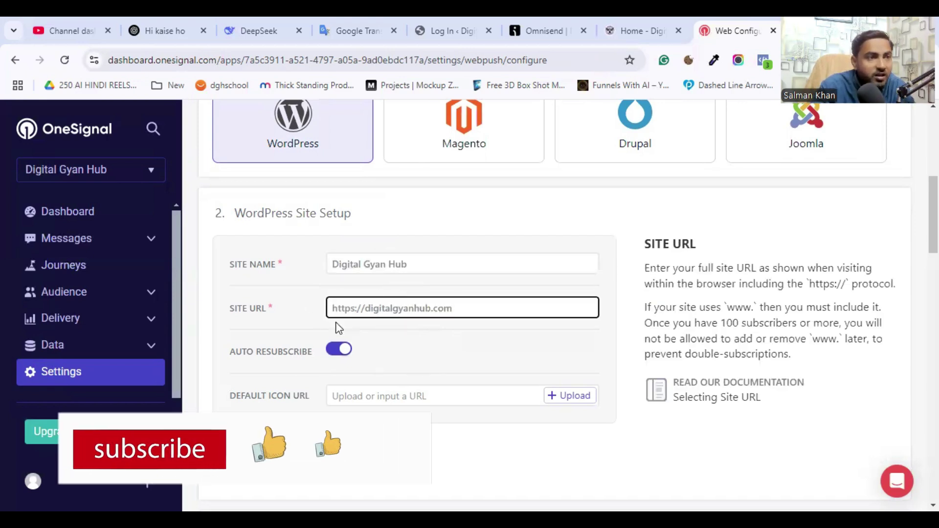
mouse_move(246, 357)
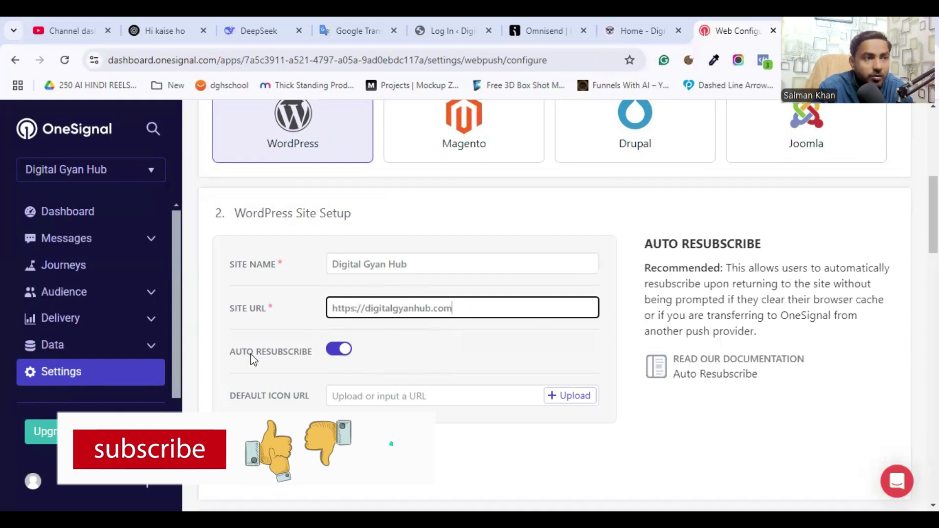
- Upload the Logo DGH Black Bg (2) image from the computer as the site's default notification icon
scroll(376, 356, down, 2)
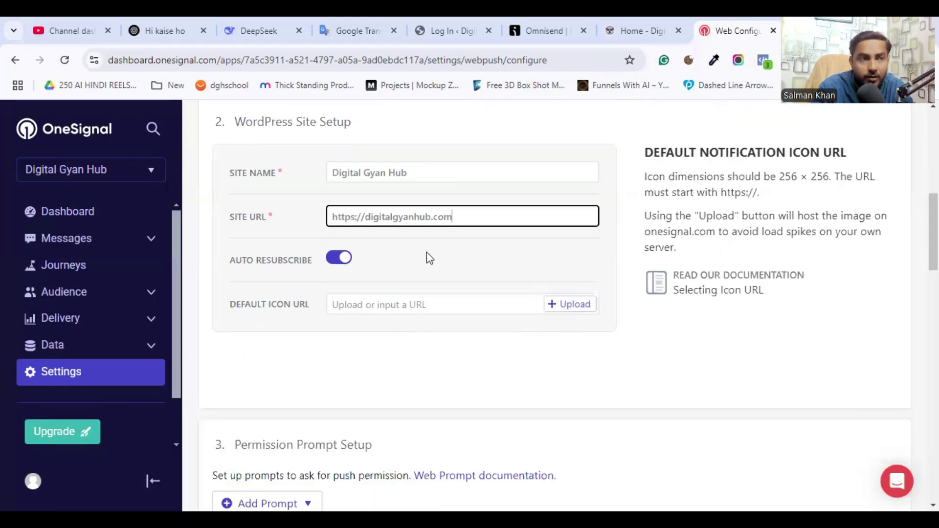
click(566, 309)
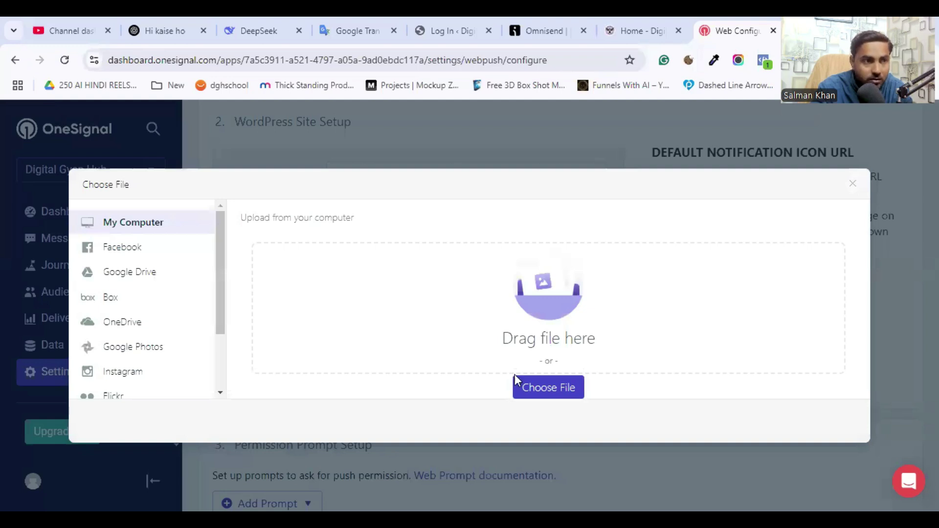
click(546, 386)
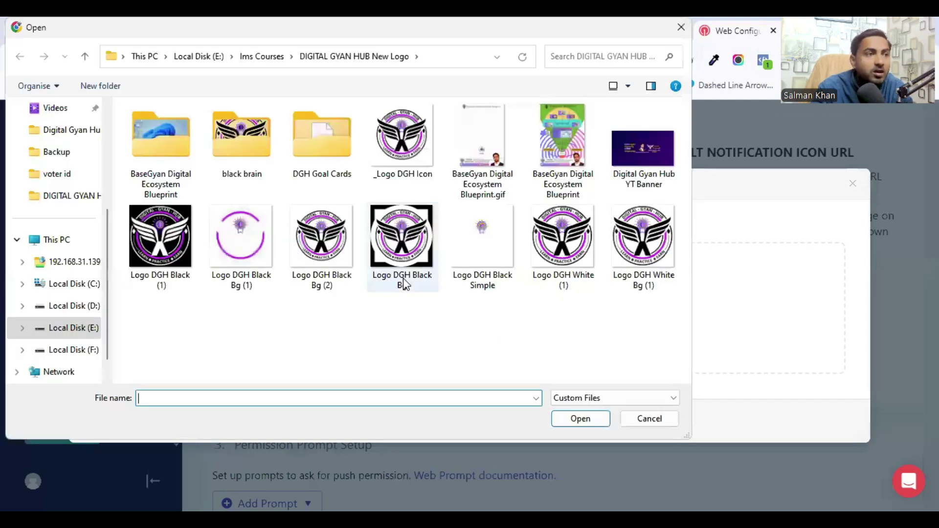
click(327, 259)
click(578, 418)
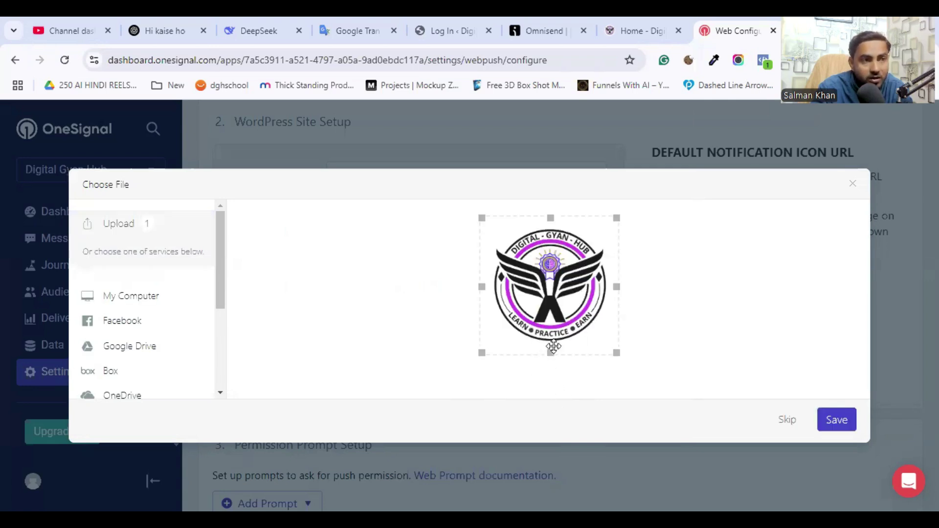
click(835, 421)
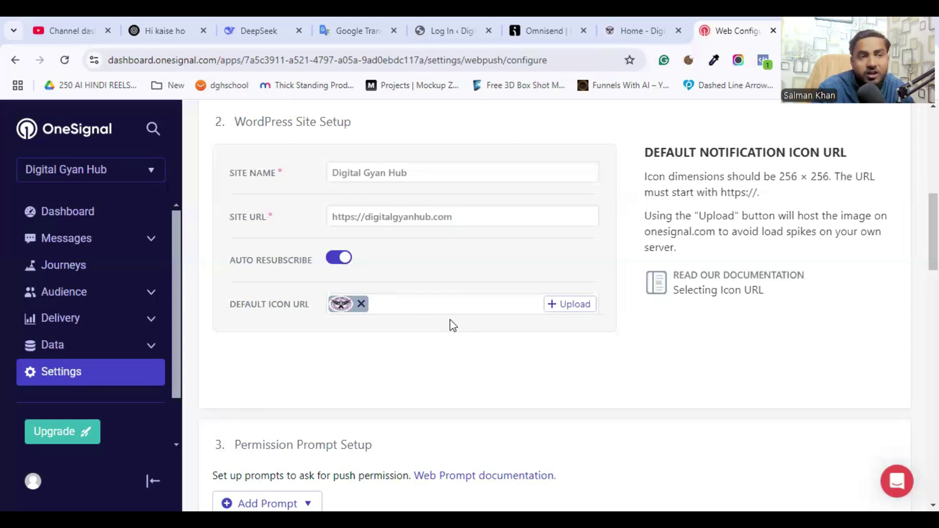
- Review the permission prompt, welcome notification and advanced push settings, and save the web configuration
scroll(469, 321, down, 3)
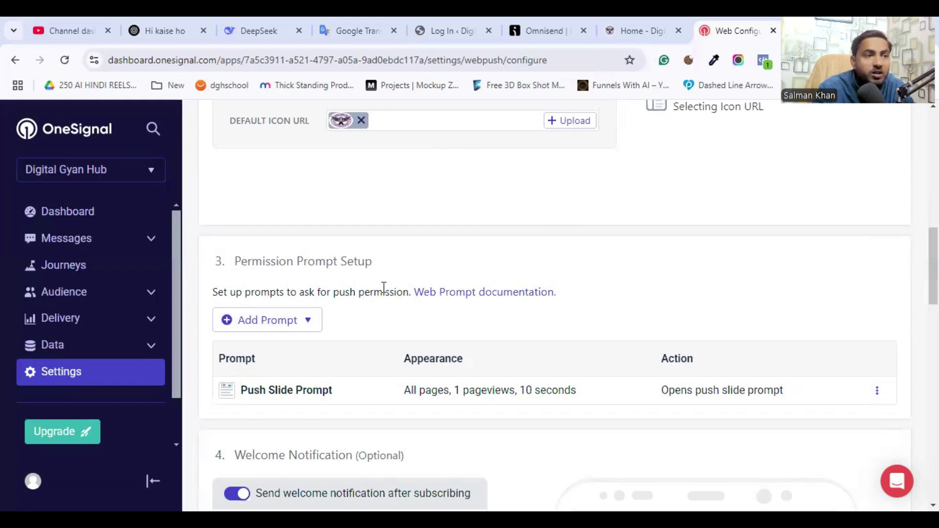
scroll(328, 360, down, 3)
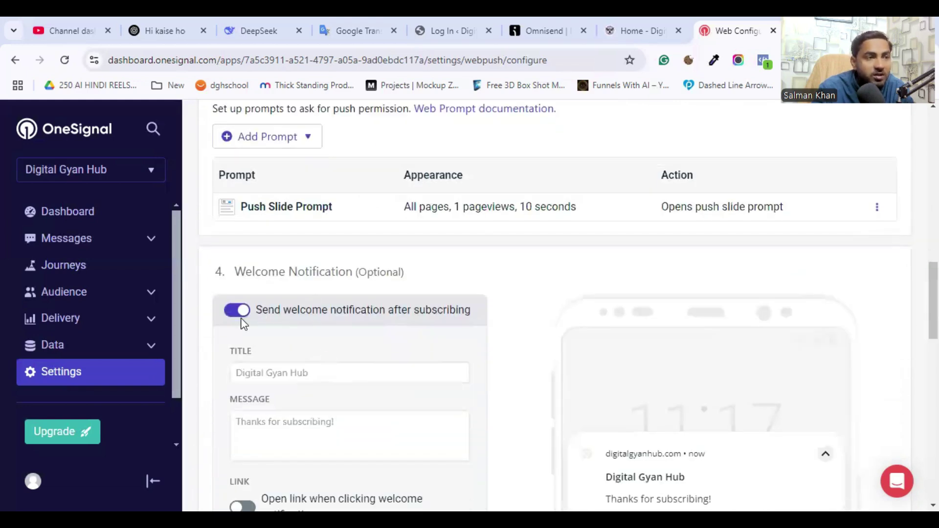
scroll(417, 326, down, 2)
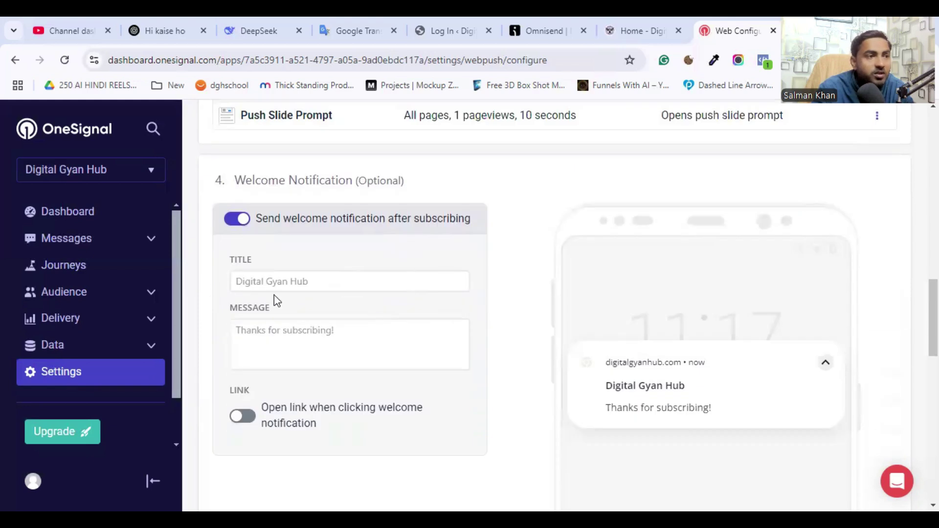
click(283, 334)
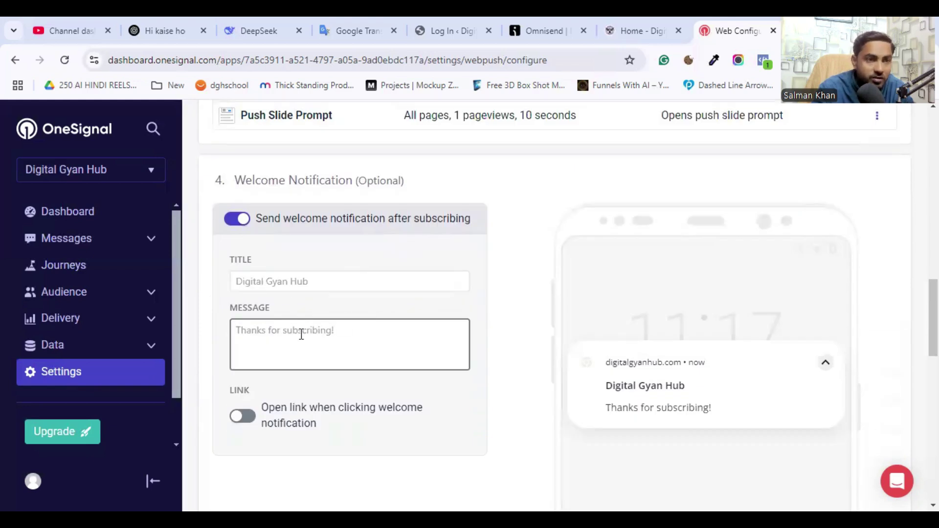
scroll(302, 335, down, 2)
click(300, 339)
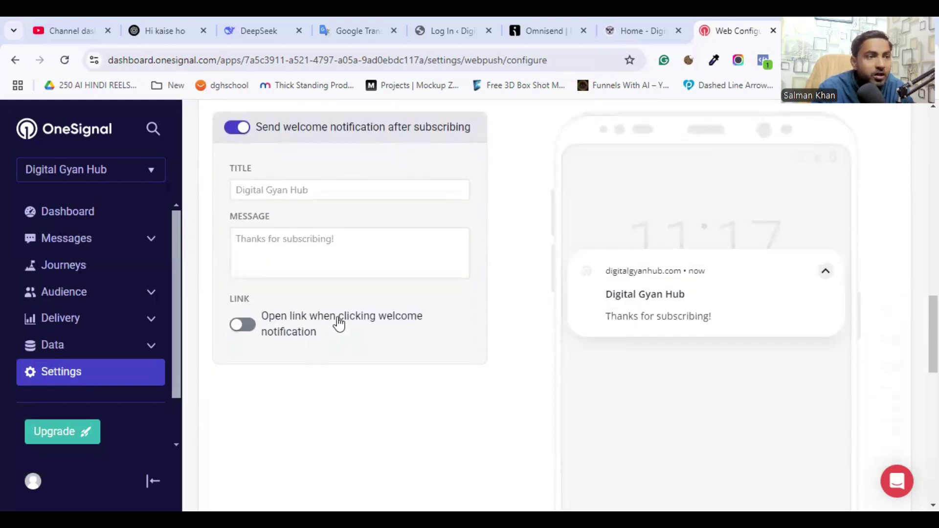
scroll(318, 340, down, 5)
scroll(318, 340, down, 4)
scroll(317, 340, up, 2)
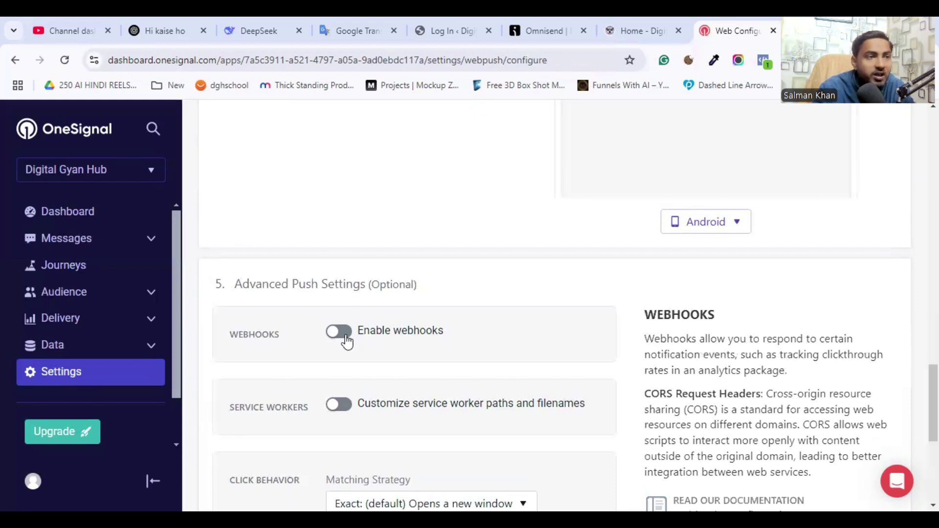
scroll(345, 338, down, 2)
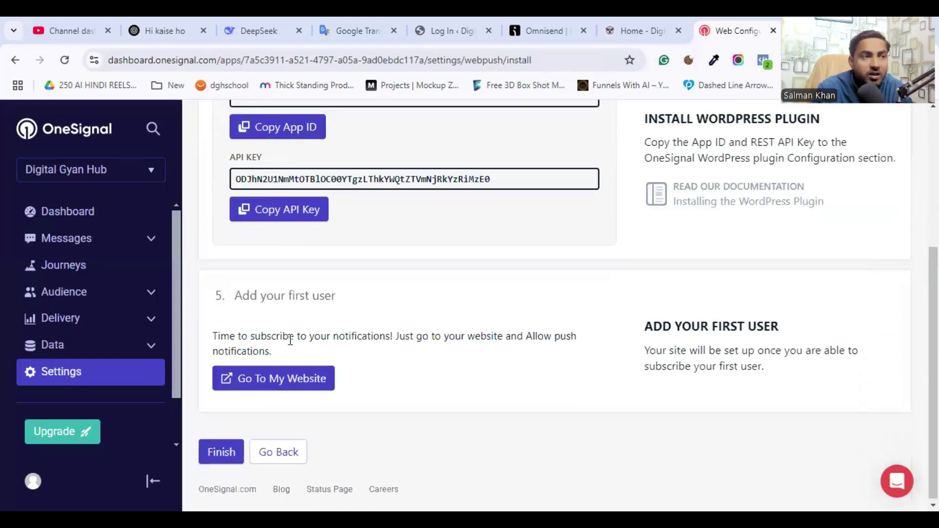
- Check the WordPress plugin setup instructions, switch to the digitalgyanhub.com WordPress admin and log in with the saved account password
scroll(288, 338, up, 4)
scroll(292, 286, down, 3)
scroll(282, 327, up, 5)
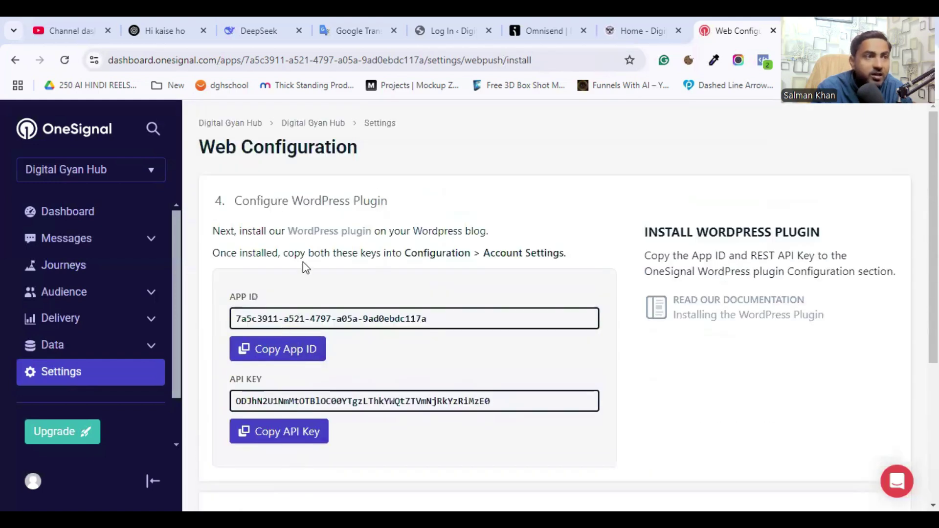
click(633, 27)
click(271, 69)
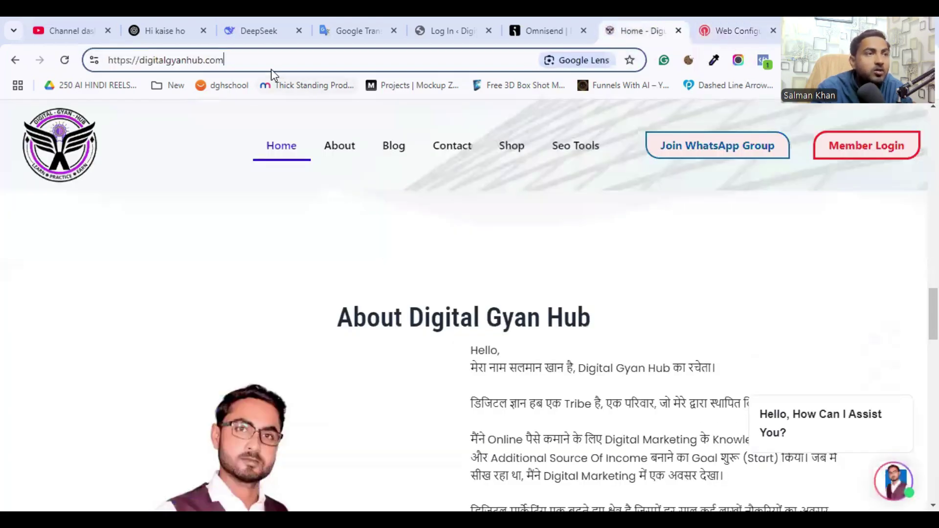
click(229, 86)
click(415, 266)
key(Escape)
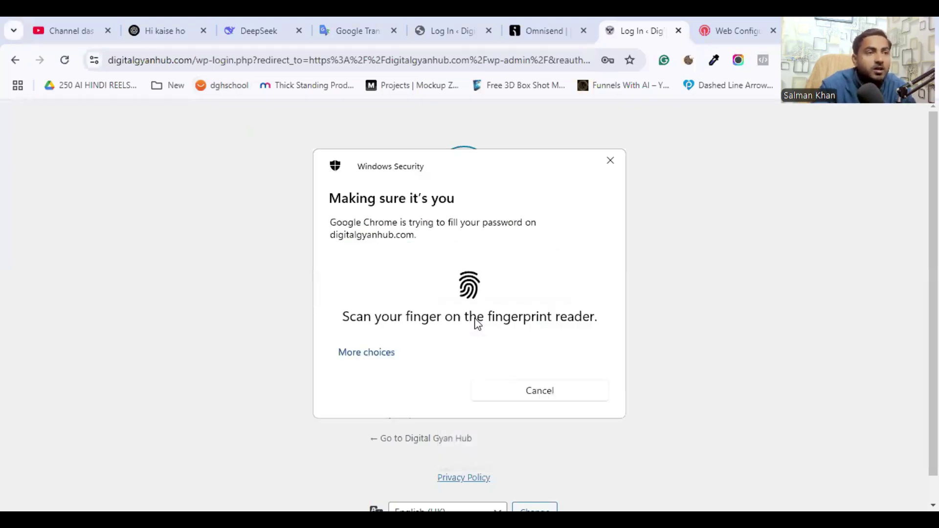
click(530, 366)
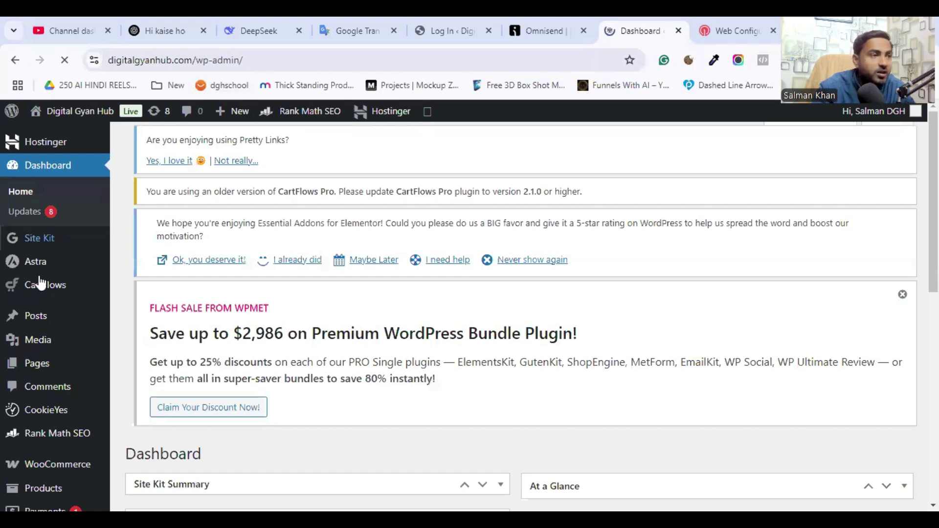
- Open the page for adding new WordPress plugins and search for onesignal
scroll(42, 442, down, 10)
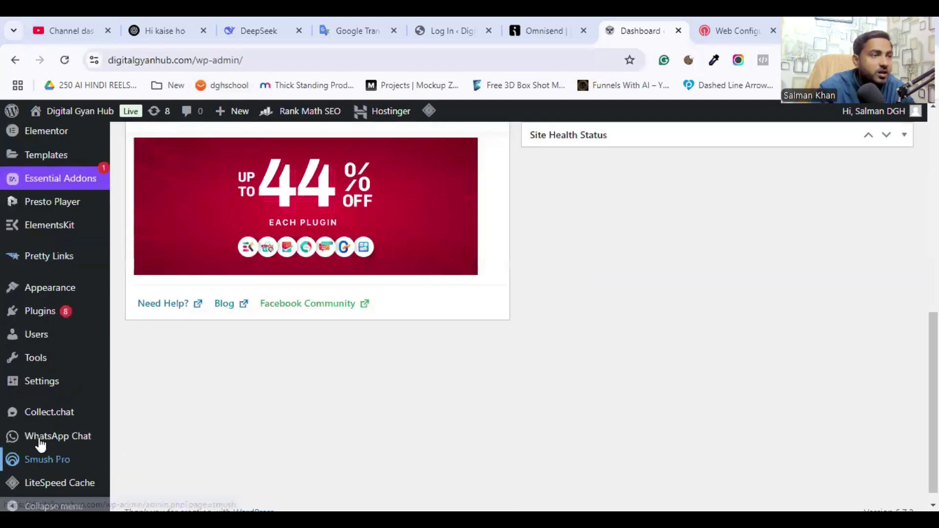
mouse_move(93, 315)
click(144, 339)
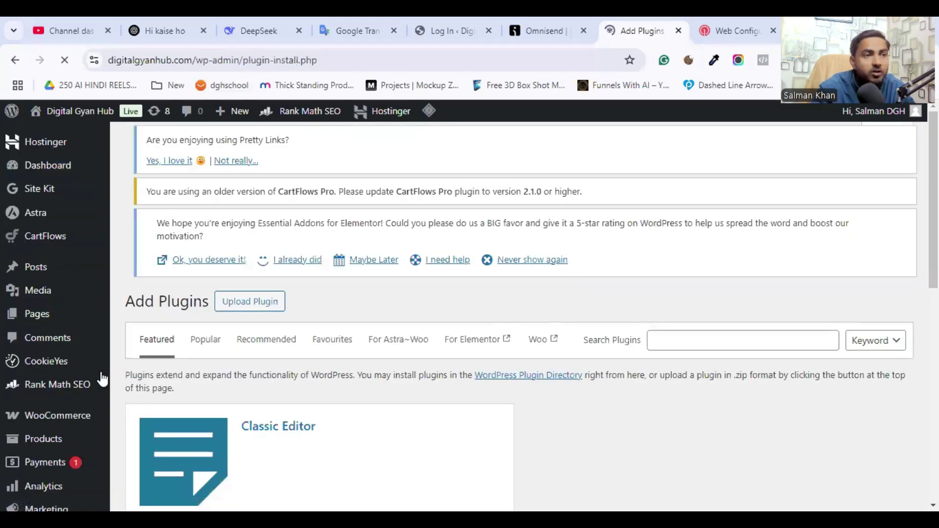
scroll(364, 361, down, 2)
scroll(364, 362, down, 2)
click(656, 172)
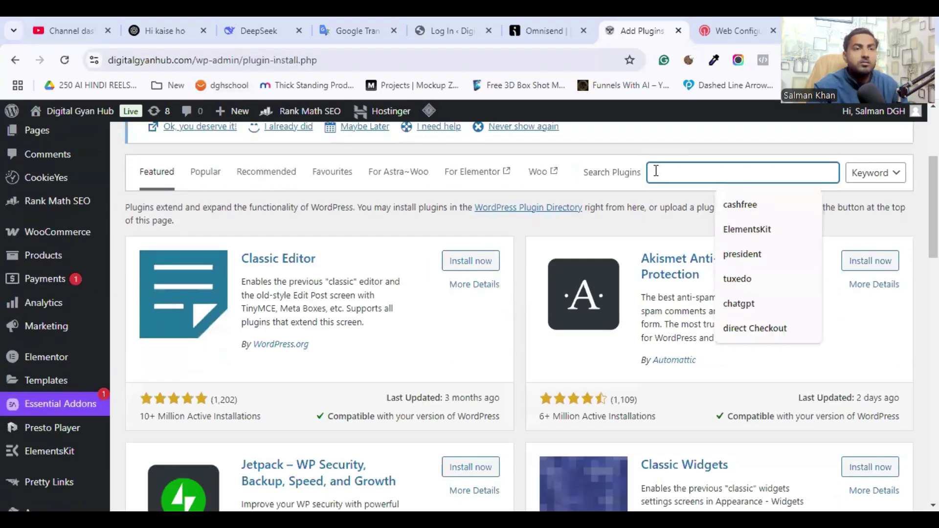
text(onesend)
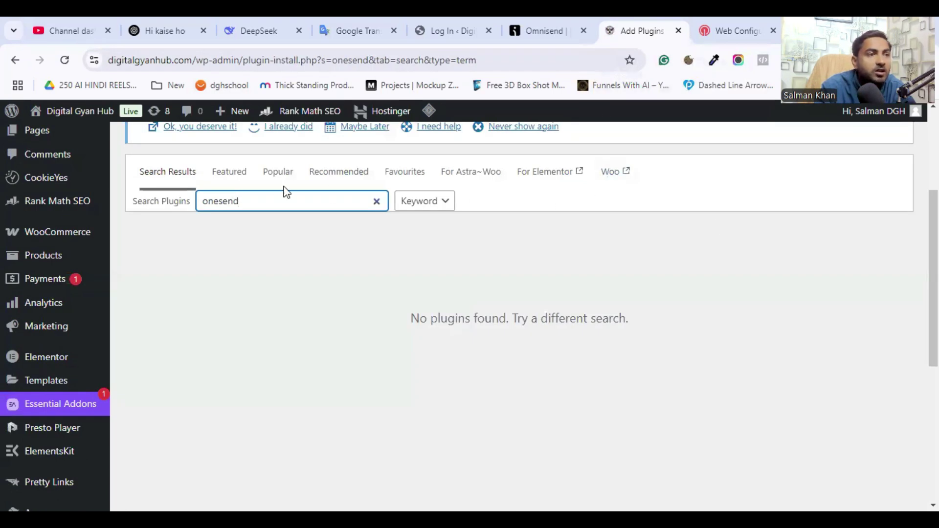
drag(239, 202, 225, 206)
text(ignal)
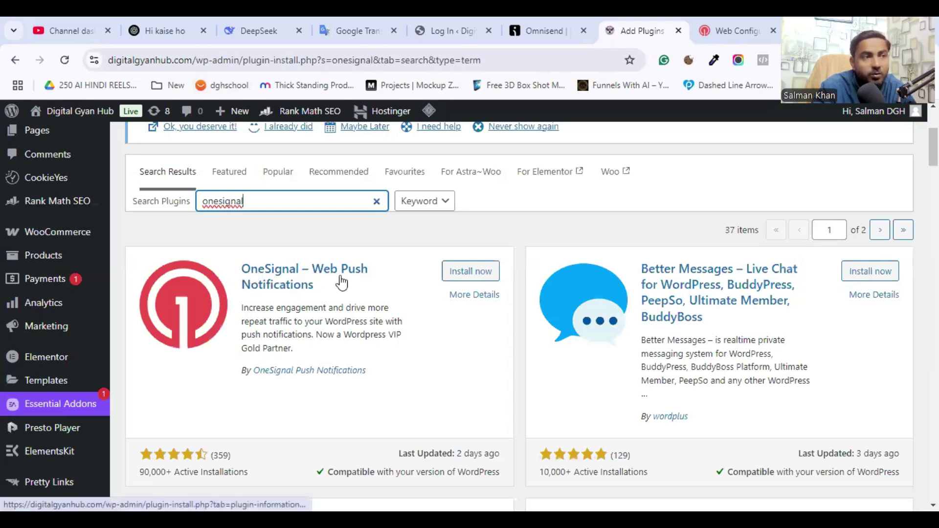
- Install and activate the OneSignal – Web Push Notifications plugin
click(458, 278)
scroll(431, 288, down, 4)
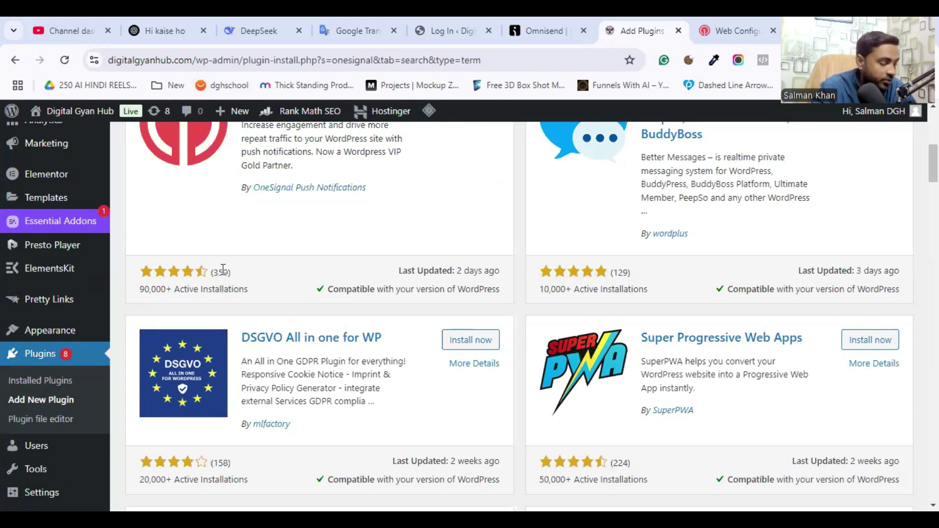
scroll(377, 272, up, 7)
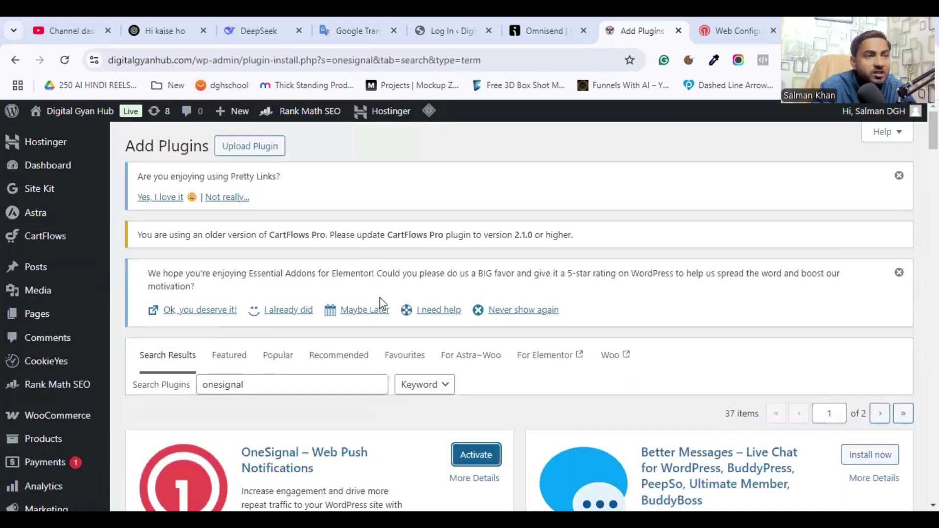
scroll(381, 303, down, 5)
click(474, 179)
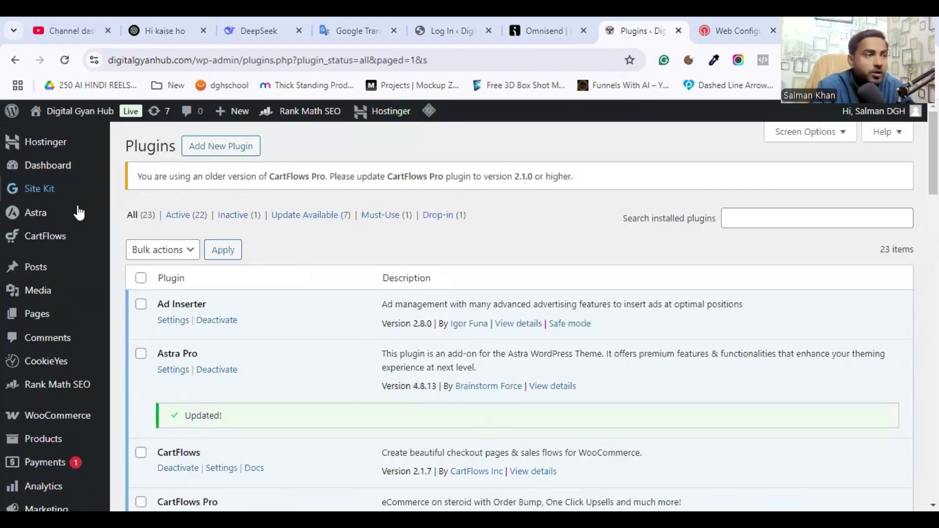
- Open the OneSignal plugin's settings page, confirming to leave the installed plugins list
scroll(76, 308, down, 6)
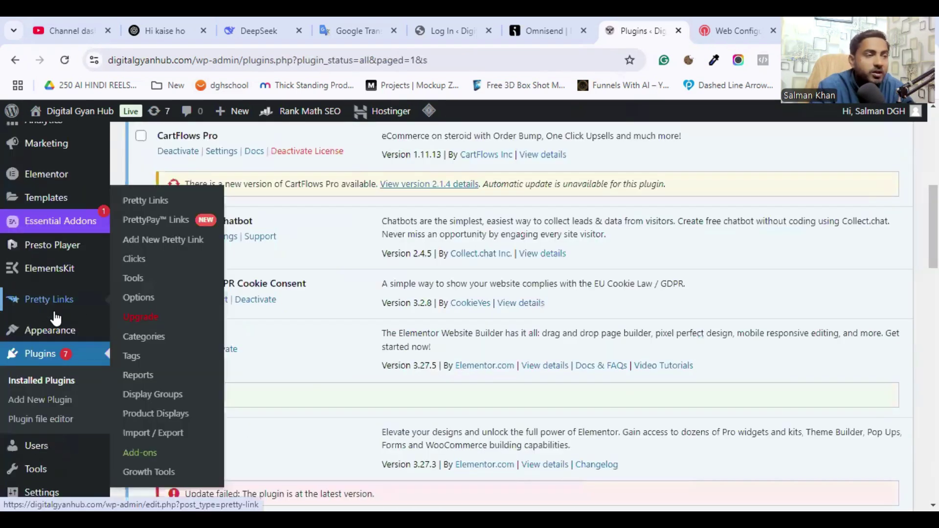
scroll(55, 269, down, 2)
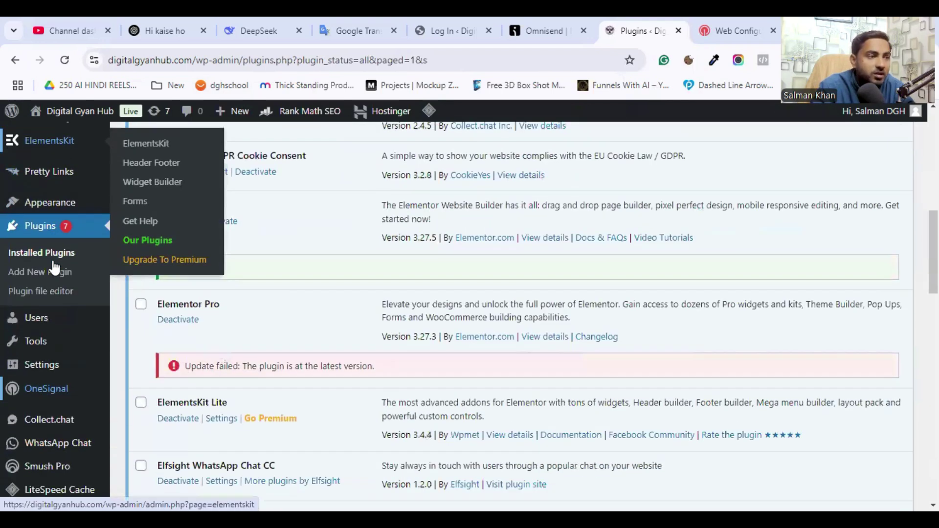
scroll(47, 287, down, 1)
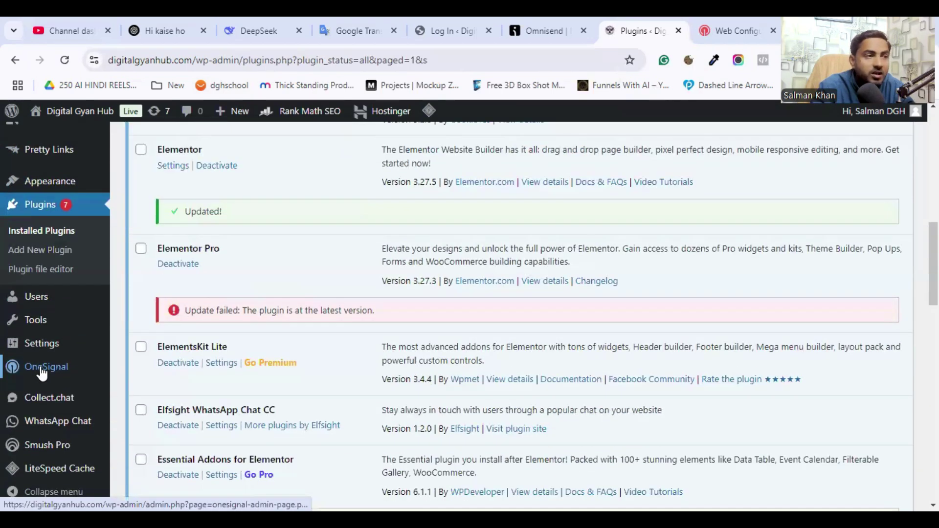
click(42, 372)
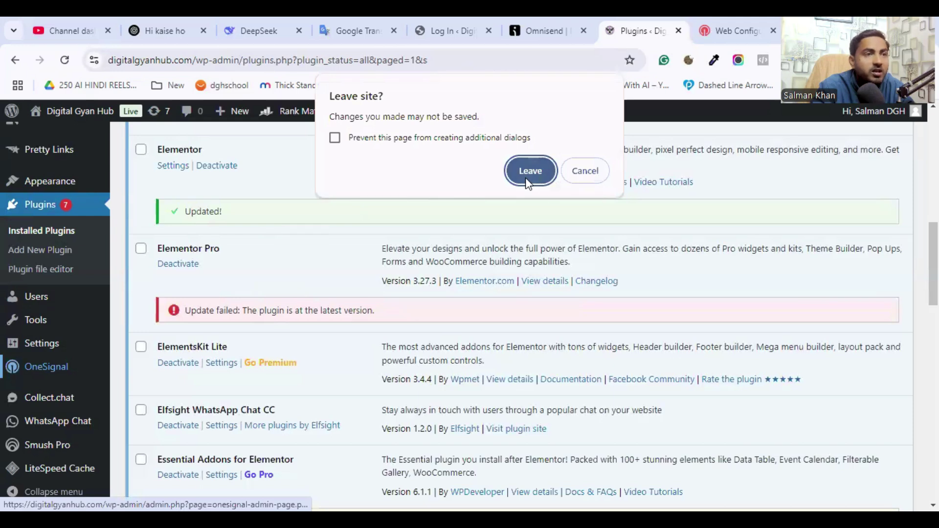
click(529, 174)
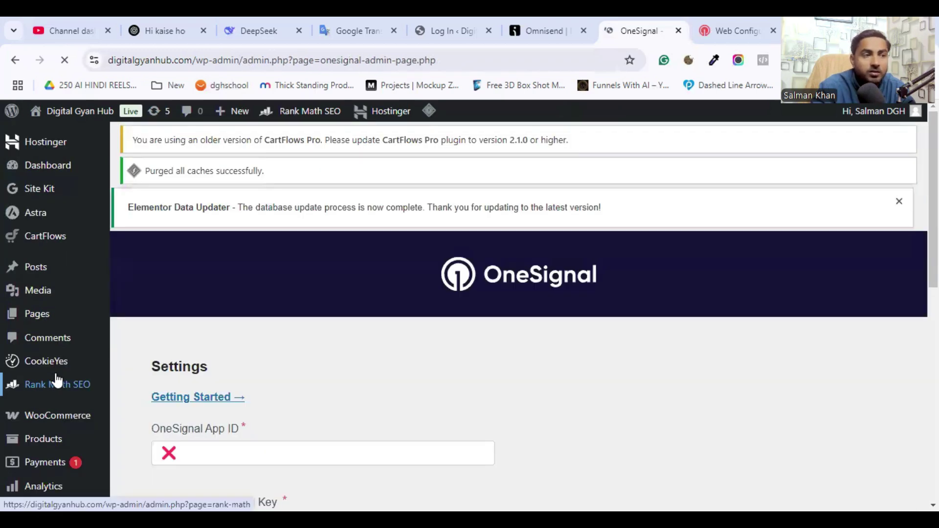
- Look through the OneSignal plugin's settings, open its Getting Started documentation and close it again
scroll(337, 257, down, 5)
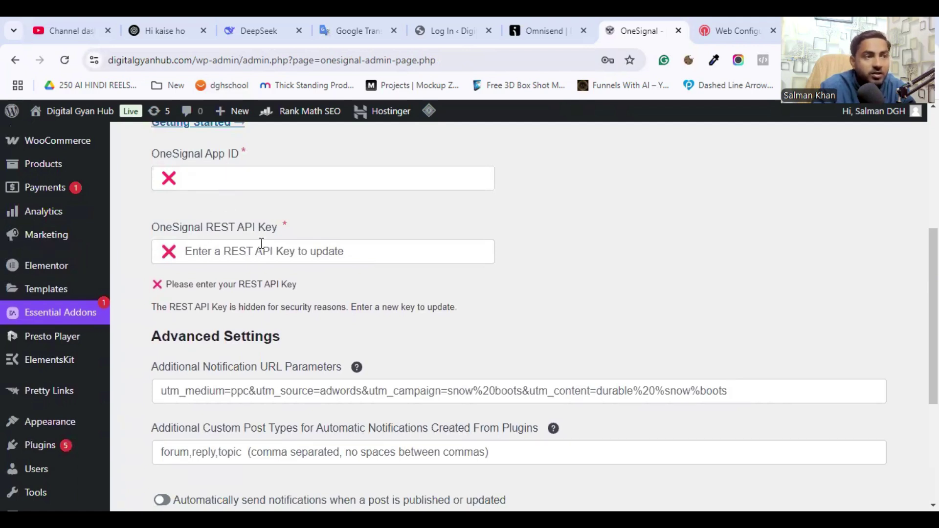
scroll(262, 243, down, 3)
scroll(260, 248, up, 5)
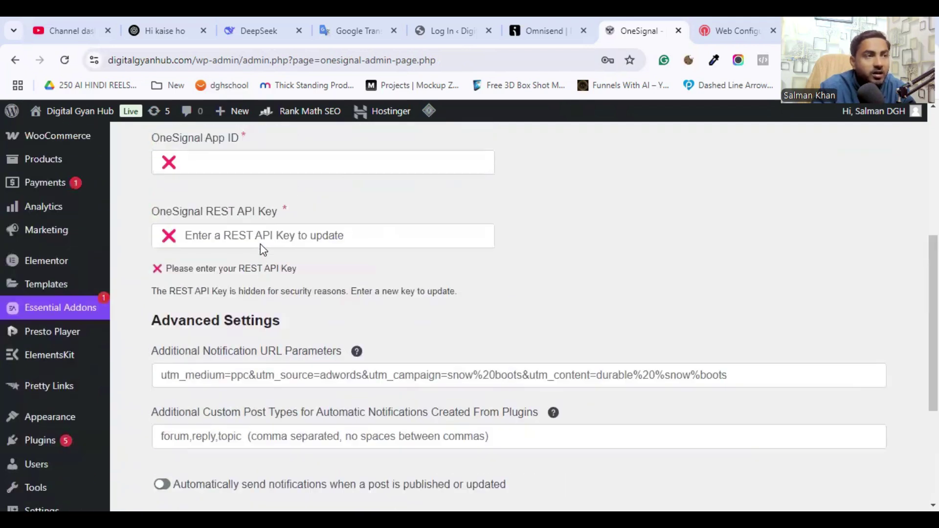
scroll(261, 244, up, 2)
click(226, 310)
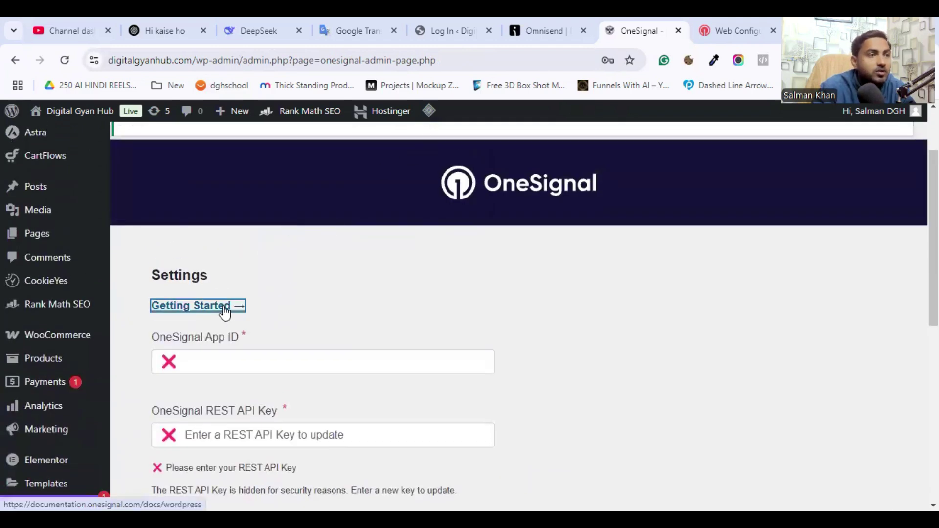
click(688, 31)
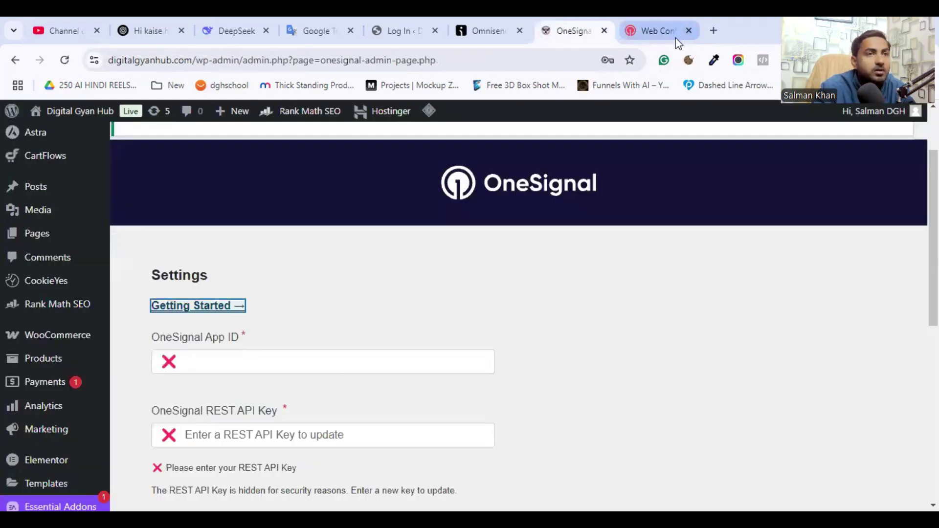
- Copy the App ID from the OneSignal dashboard's Web Configuration page and paste it into the WordPress plugin's OneSignal App ID field
click(673, 34)
click(270, 352)
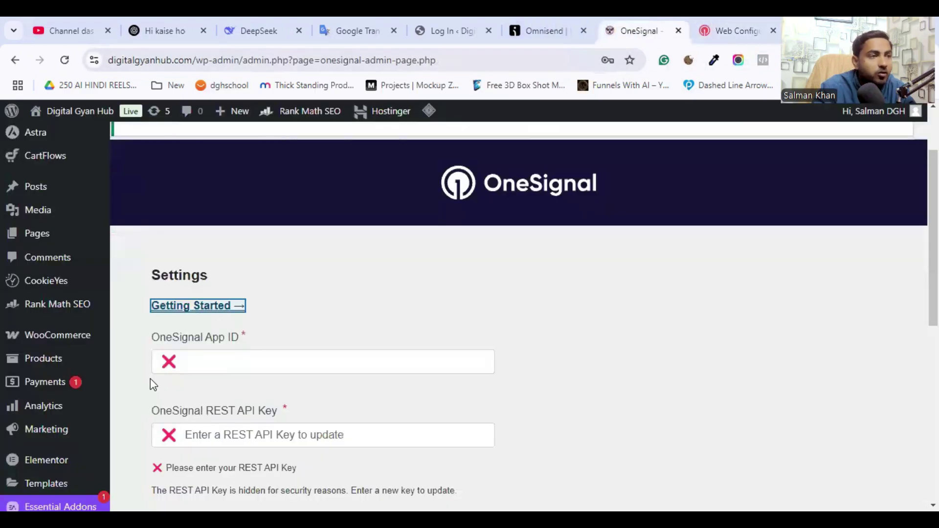
click(179, 363)
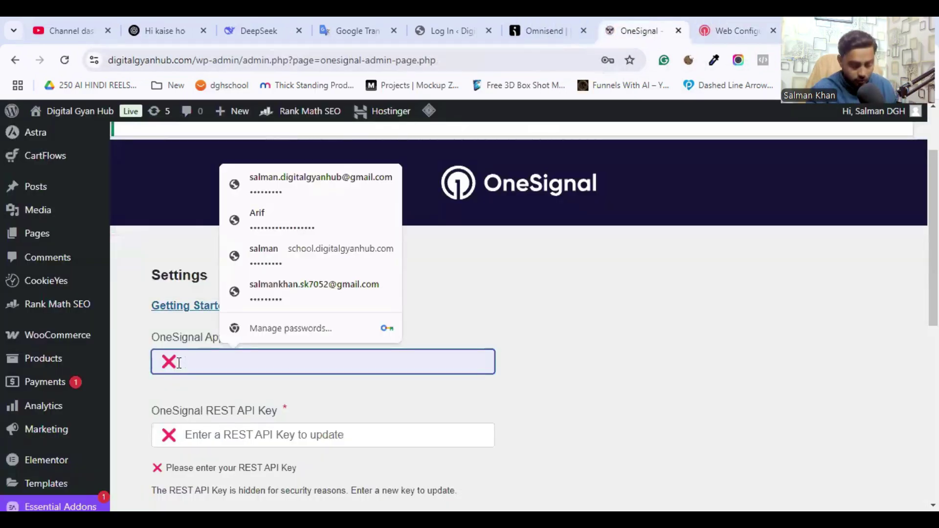
key(ctrl+v)
scroll(304, 341, down, 2)
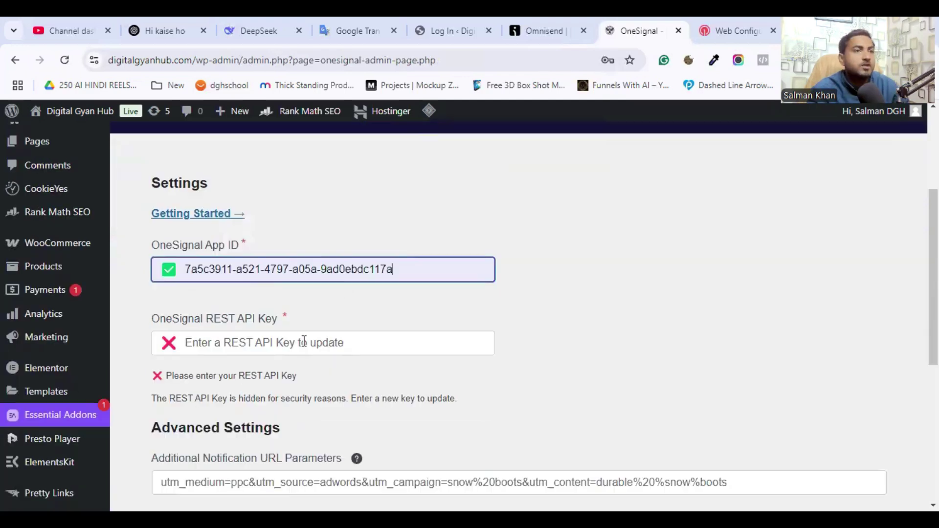
- Copy the API key from the OneSignal dashboard and paste it into the WordPress plugin's OneSignal REST API Key field
click(723, 30)
click(274, 441)
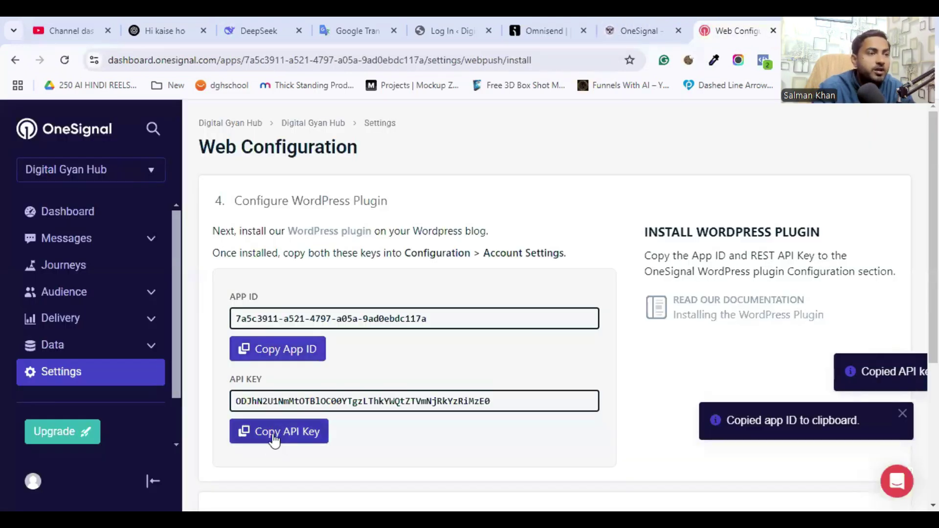
click(631, 31)
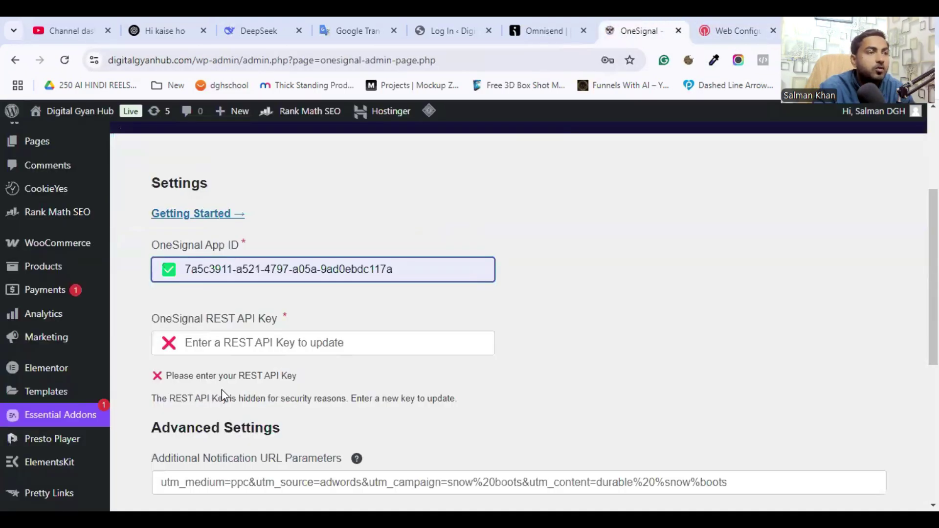
click(228, 347)
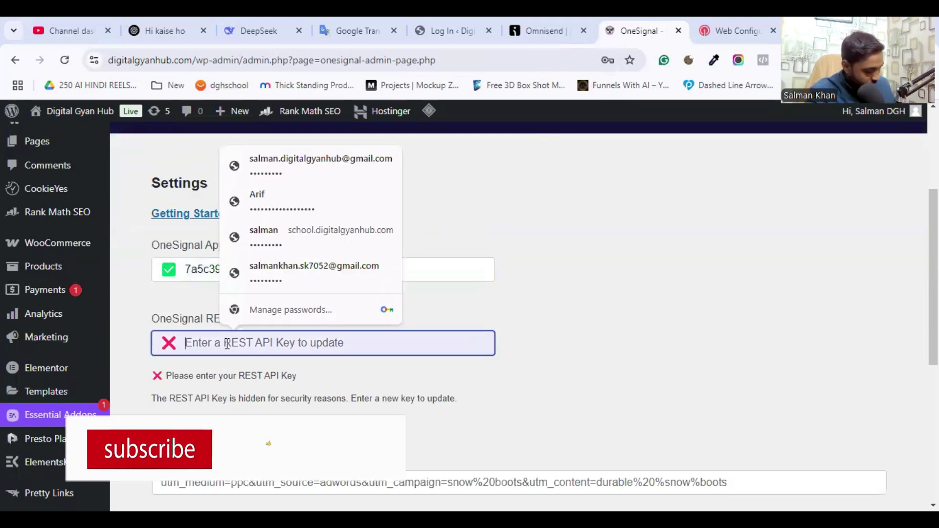
key(ctrl+v)
scroll(372, 354, down, 2)
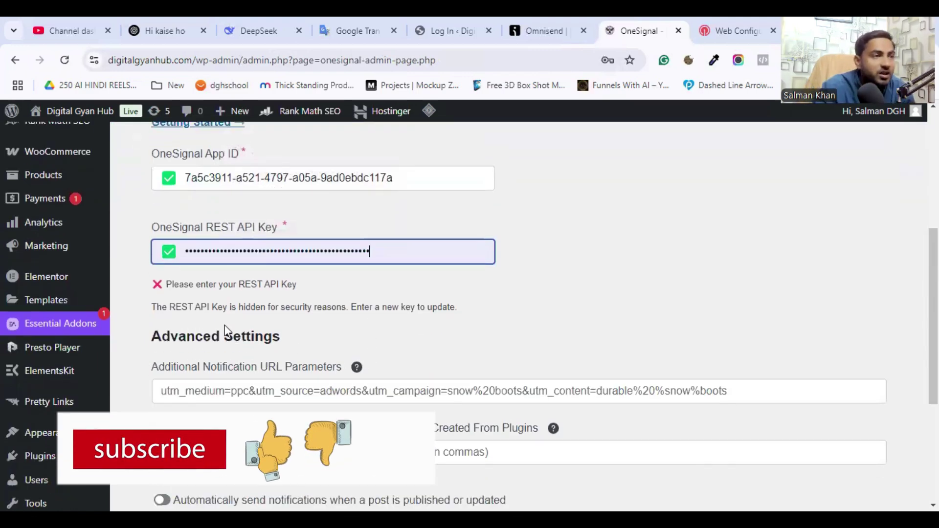
- Enable automatic notifications for published or updated posts and for posts from 3rd party plugins, then save the plugin settings
scroll(235, 343, down, 4)
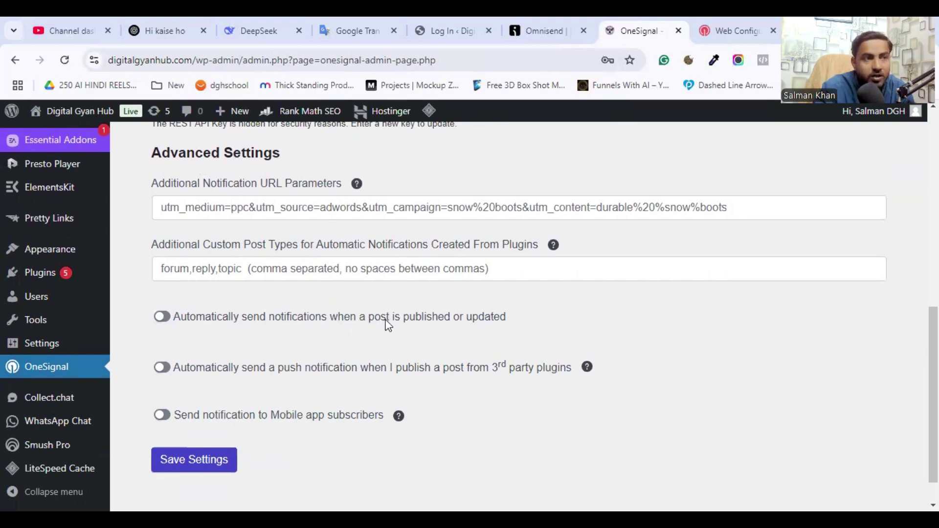
click(165, 321)
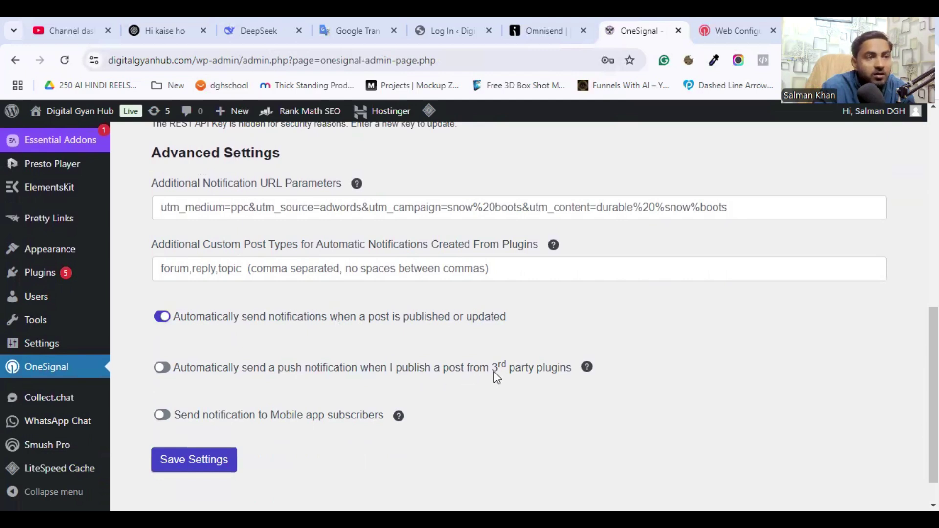
click(161, 368)
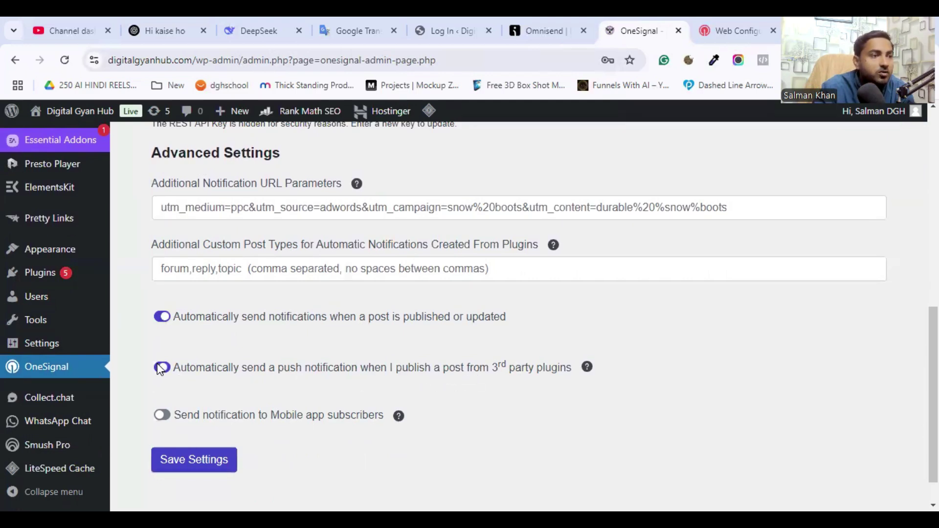
scroll(274, 374, down, 1)
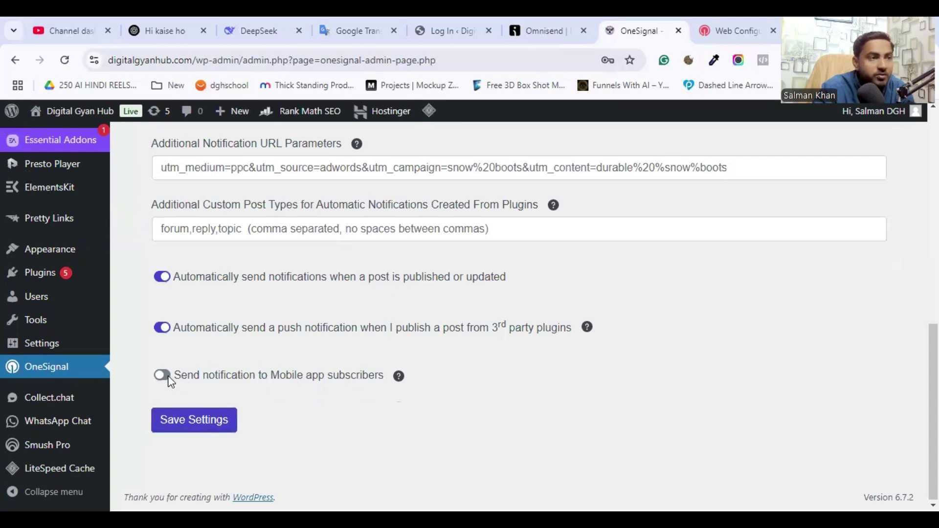
click(203, 423)
scroll(296, 329, down, 10)
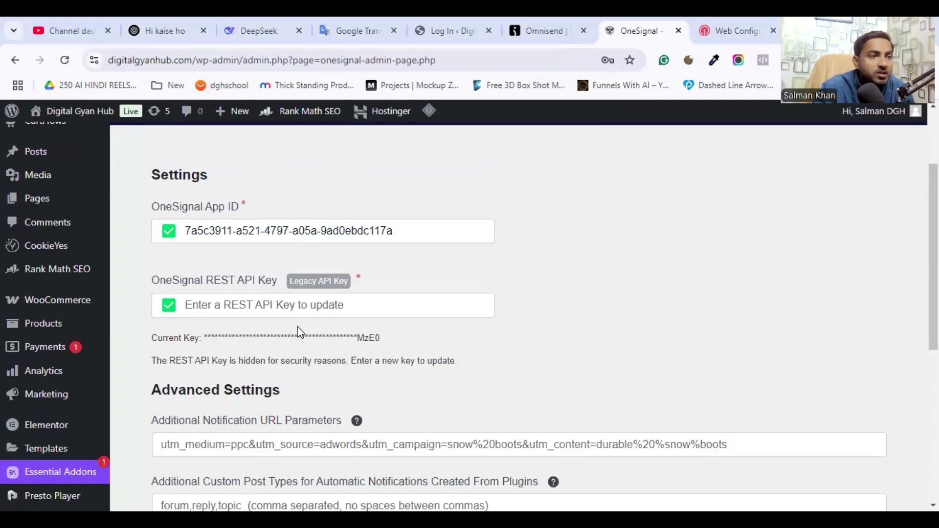
scroll(301, 333, up, 8)
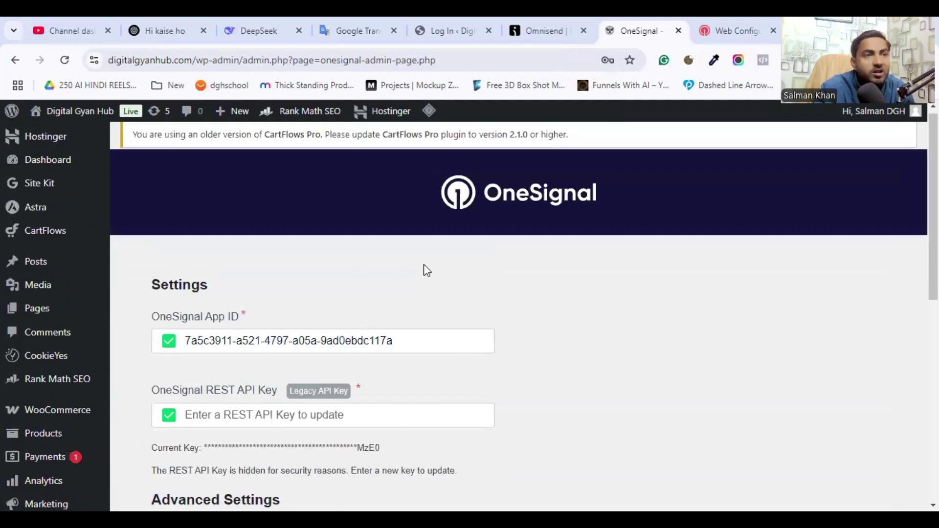
- Return to the OneSignal dashboard's Web Configuration page and finish the WordPress plugin setup
click(708, 29)
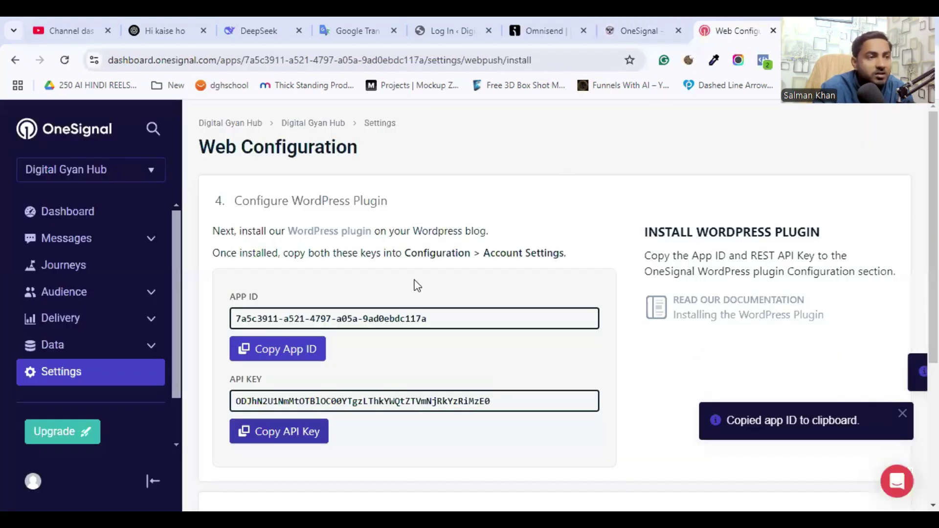
scroll(413, 281, down, 5)
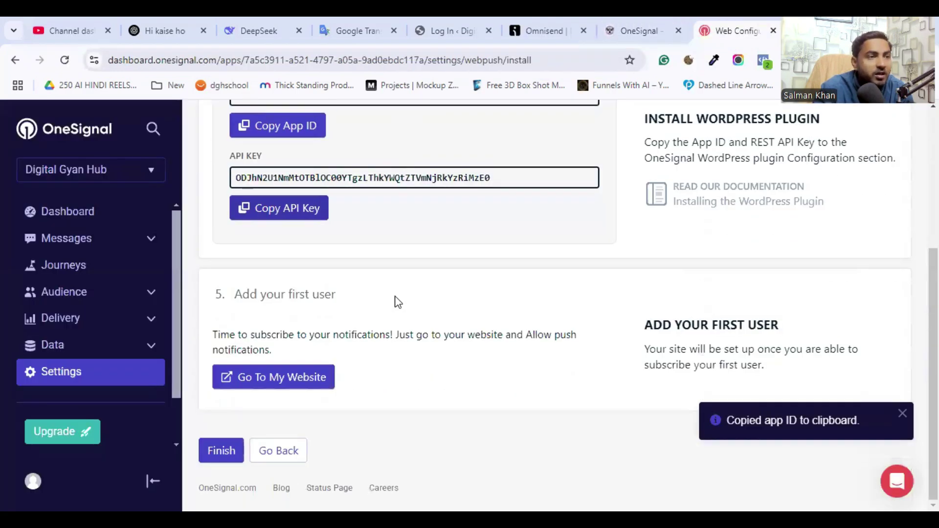
click(220, 450)
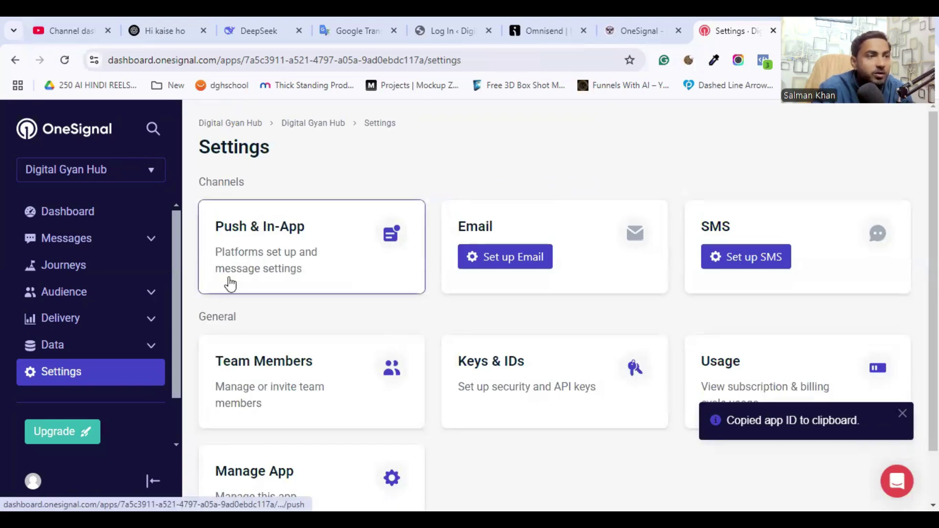
- Open the Push & In-App settings and look through the push platforms, Android notification channels and UTM settings
scroll(304, 269, down, 2)
click(326, 192)
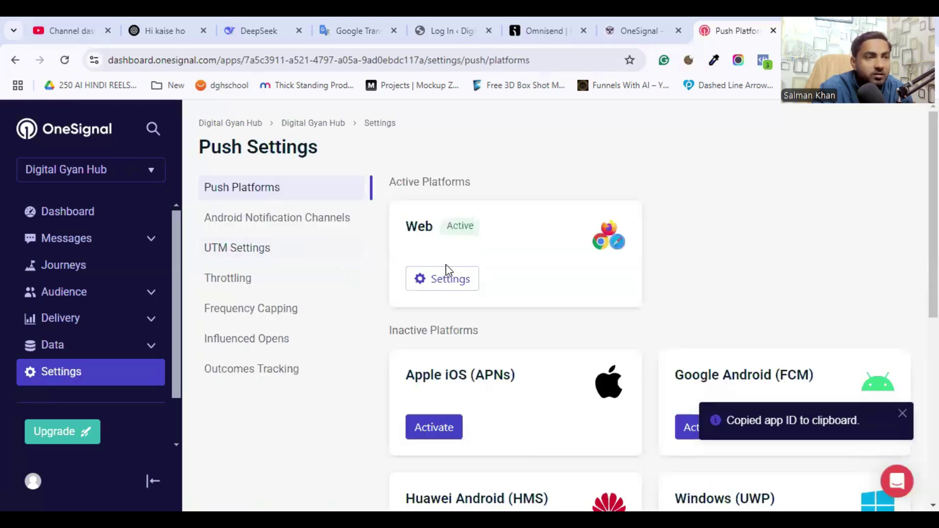
scroll(483, 255, down, 7)
scroll(484, 254, up, 7)
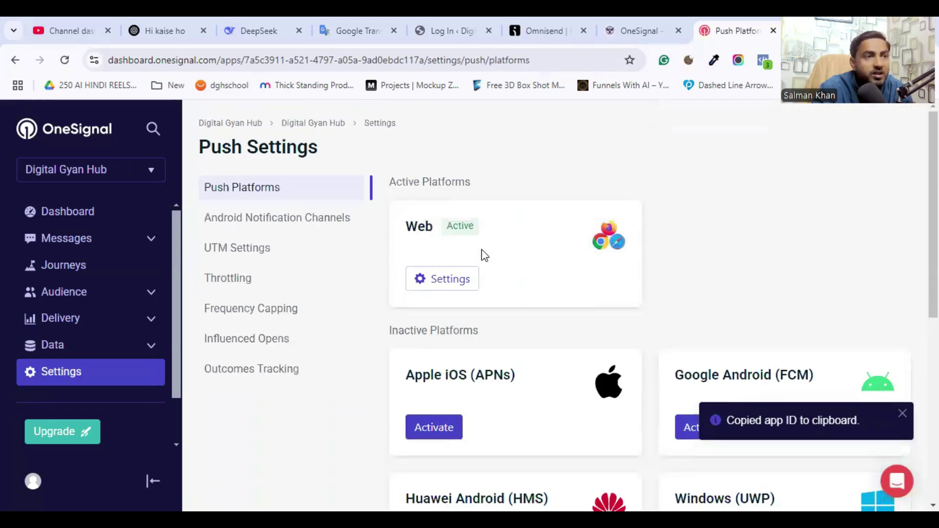
click(254, 225)
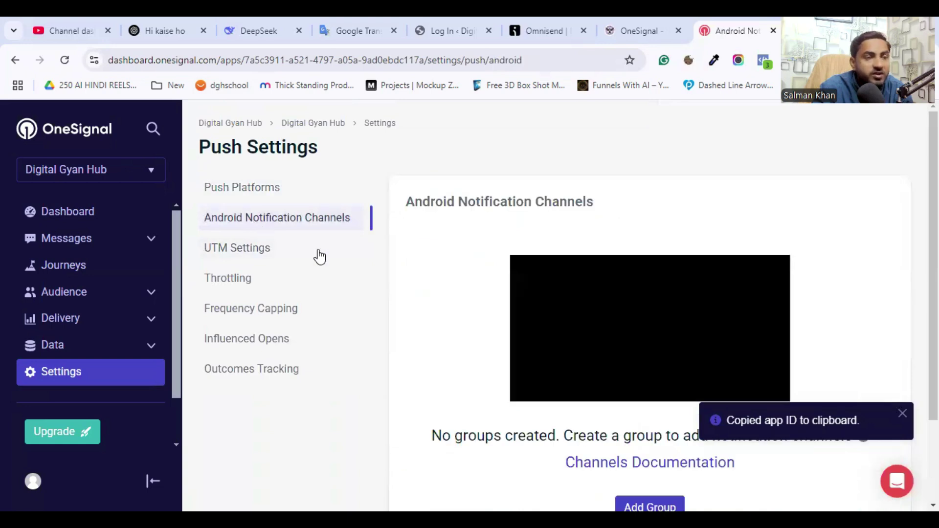
click(240, 248)
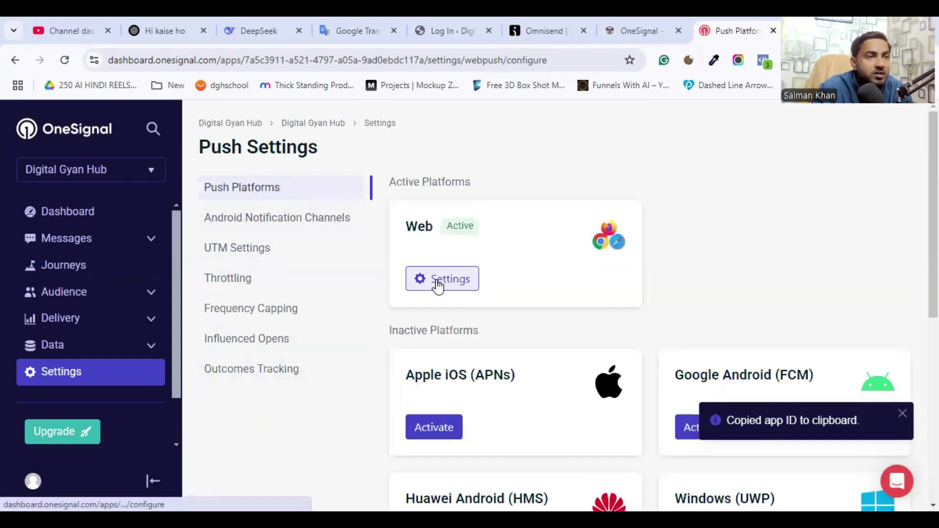
- Open the active Web platform's settings and review the Permission Prompt Setup and Welcome Notification sections
click(438, 284)
scroll(369, 295, down, 10)
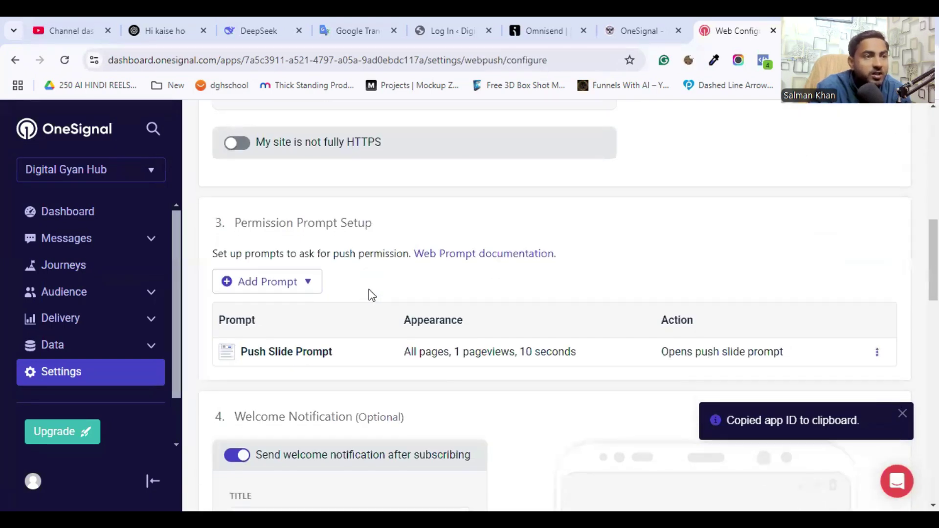
scroll(284, 290, down, 4)
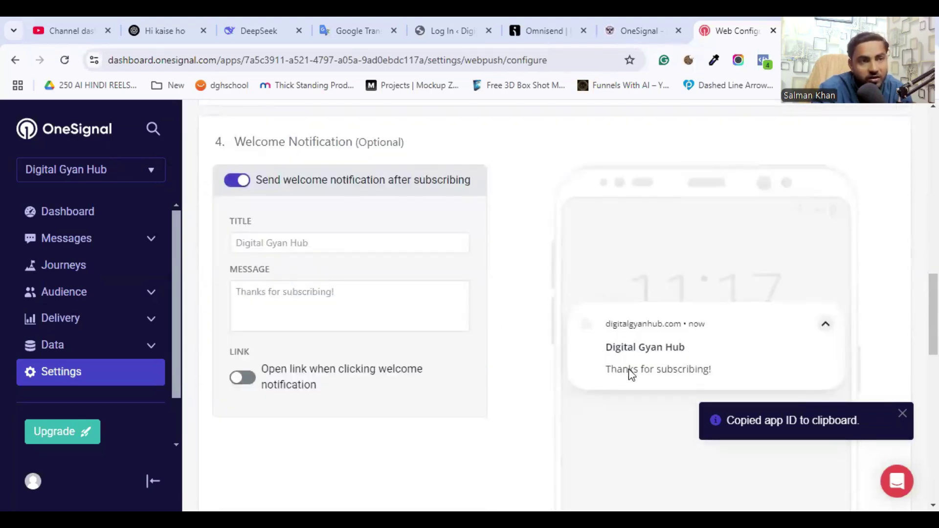
scroll(289, 262, up, 5)
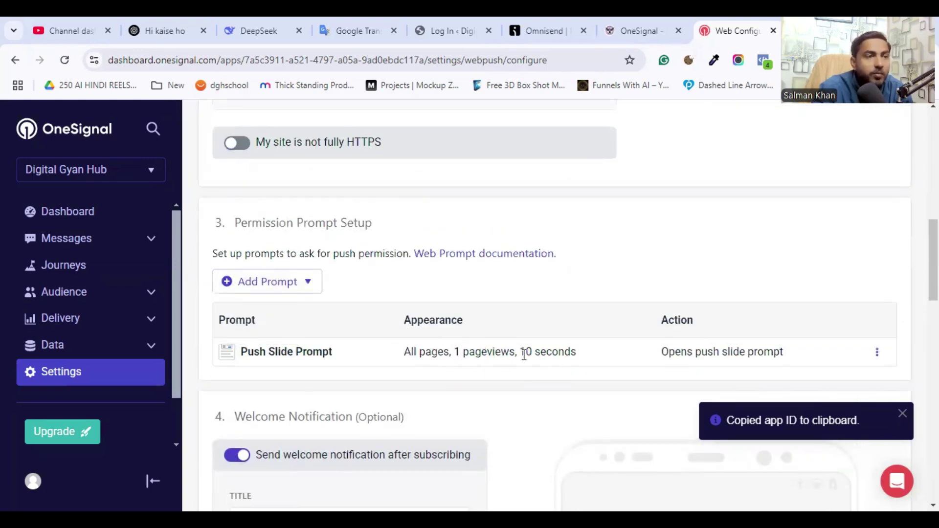
scroll(523, 355, down, 2)
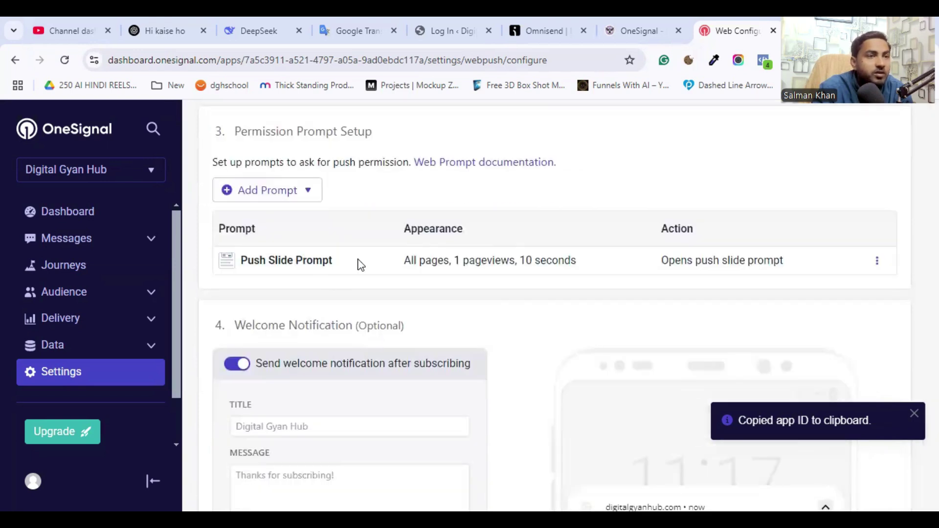
- Open the Push Slide Prompt in the Permission Prompt Editor, enable Customize Slide Prompt Text and review its instructions and button labels
click(360, 264)
scroll(426, 268, down, 2)
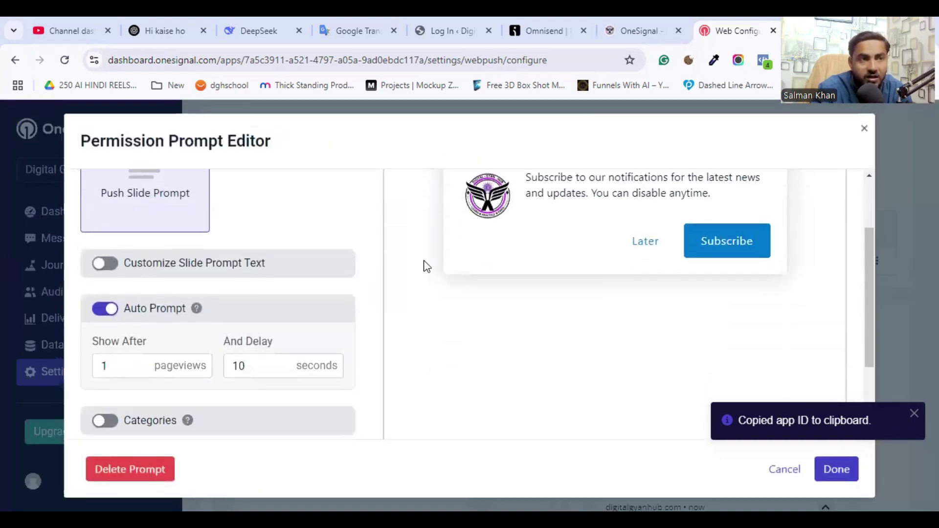
scroll(423, 258, up, 2)
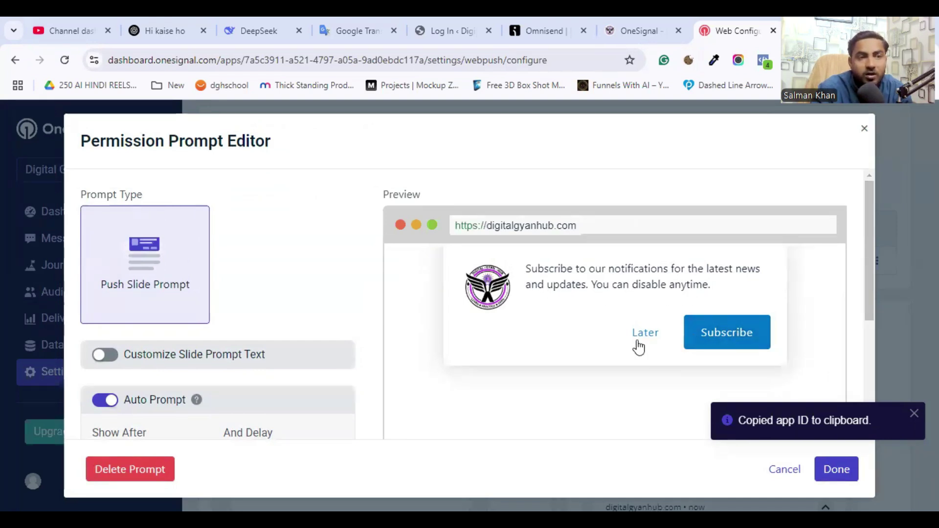
scroll(694, 331, down, 1)
scroll(694, 330, down, 1)
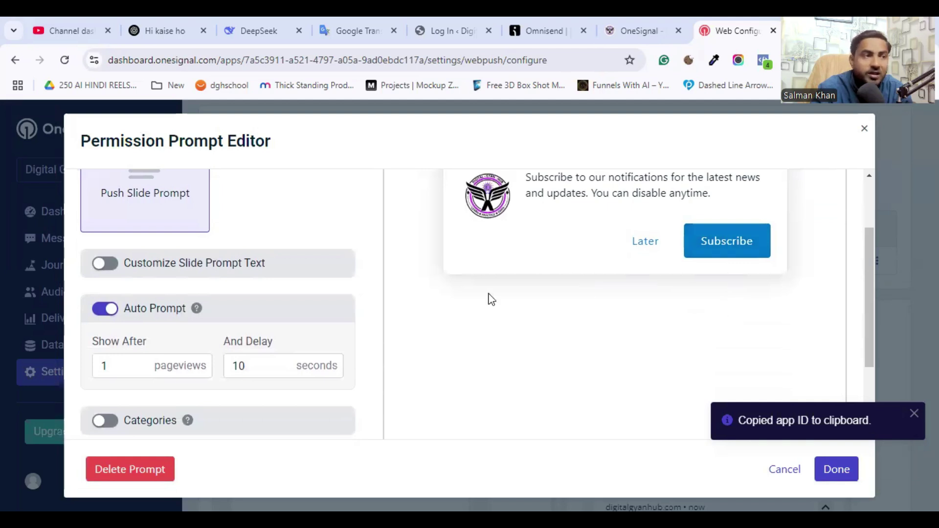
click(104, 264)
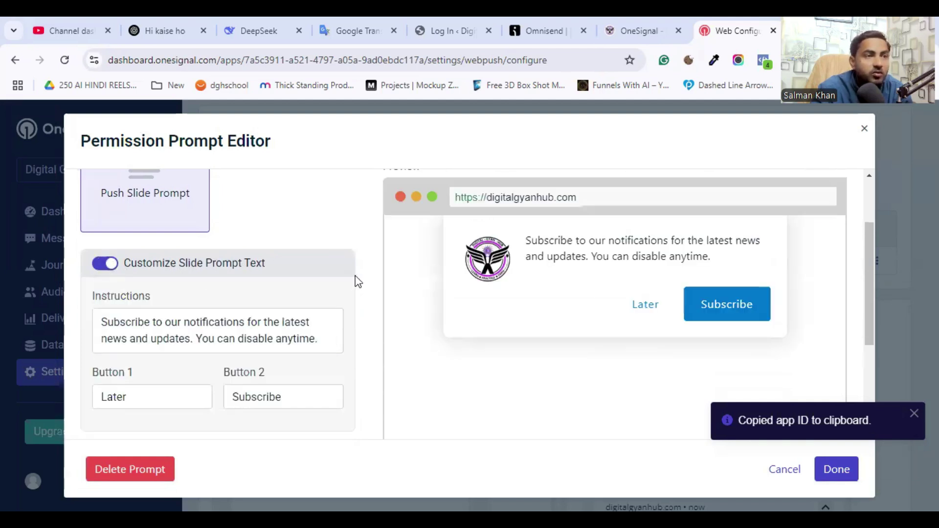
scroll(293, 301, down, 2)
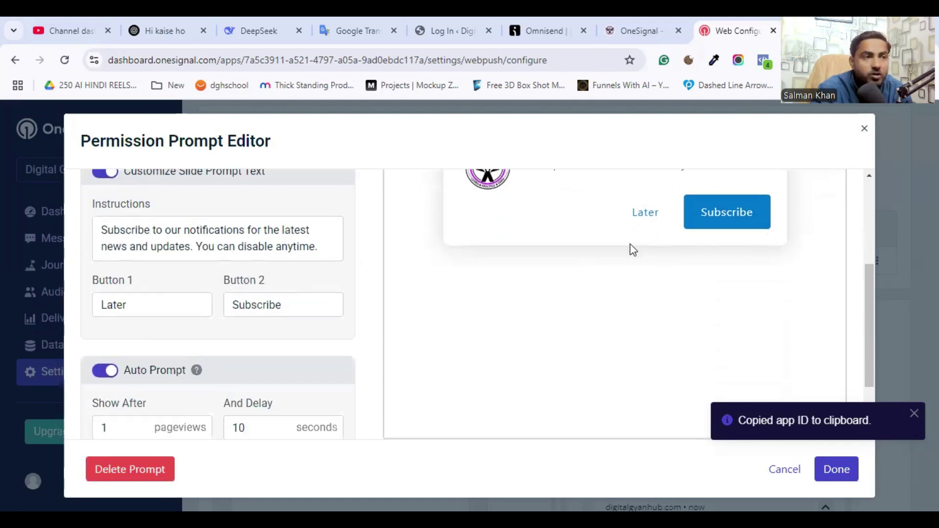
scroll(632, 249, up, 2)
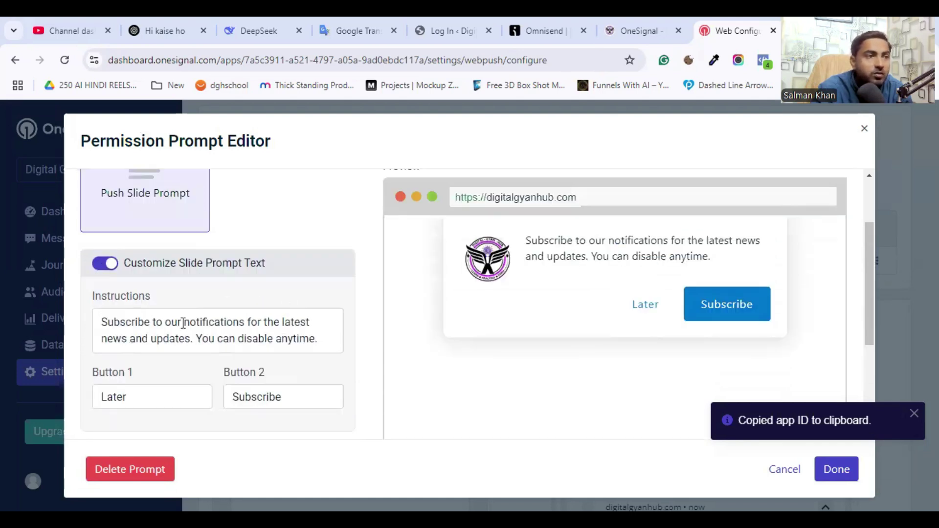
scroll(263, 326, down, 2)
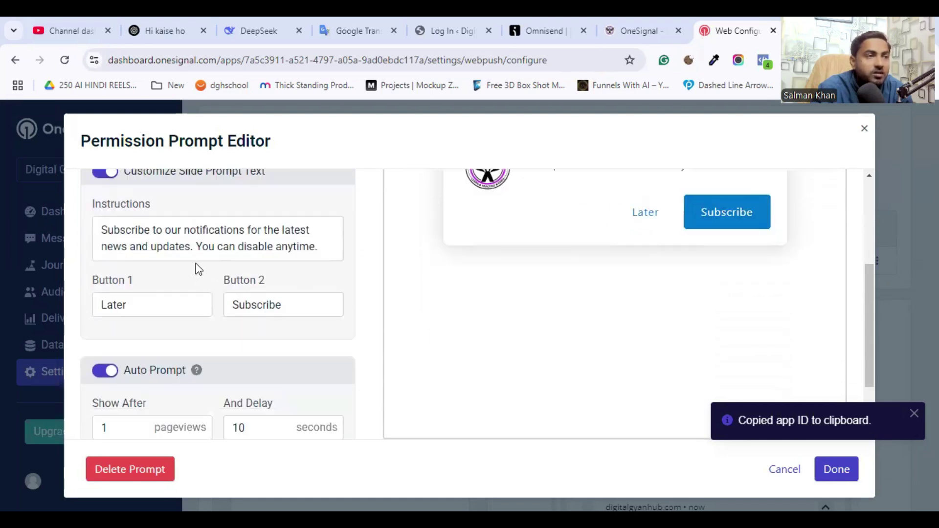
drag(204, 246, 257, 242)
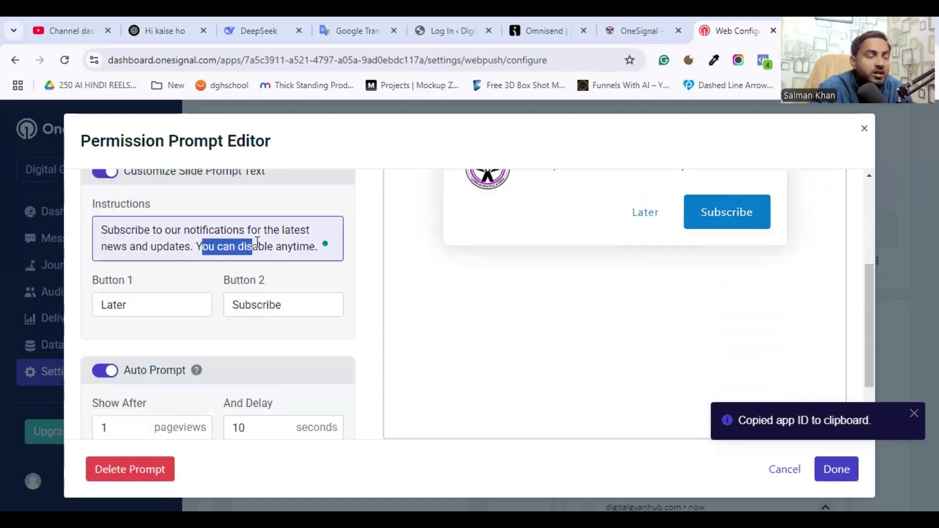
click(291, 243)
- Enable Categories for the Push Slide Prompt and look over the category label, tag key and update instruction fields
scroll(259, 278, down, 2)
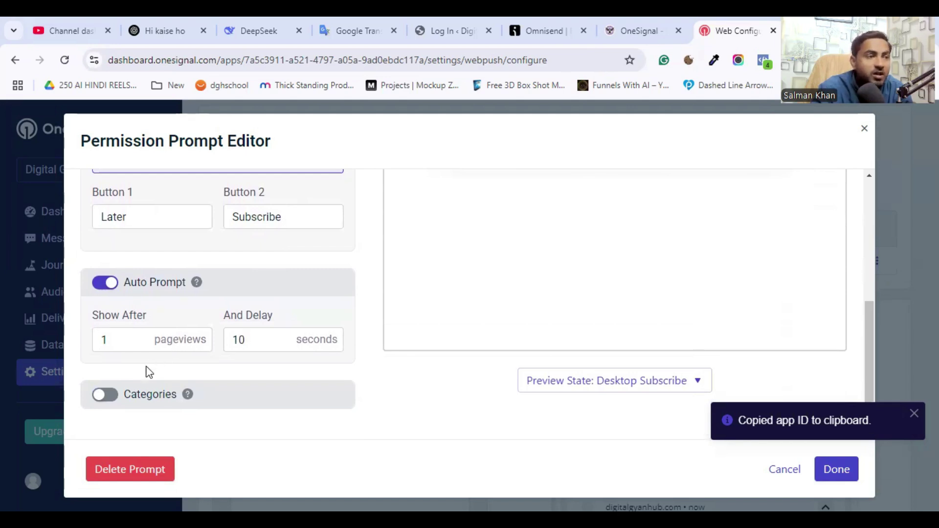
click(107, 393)
scroll(264, 352, down, 2)
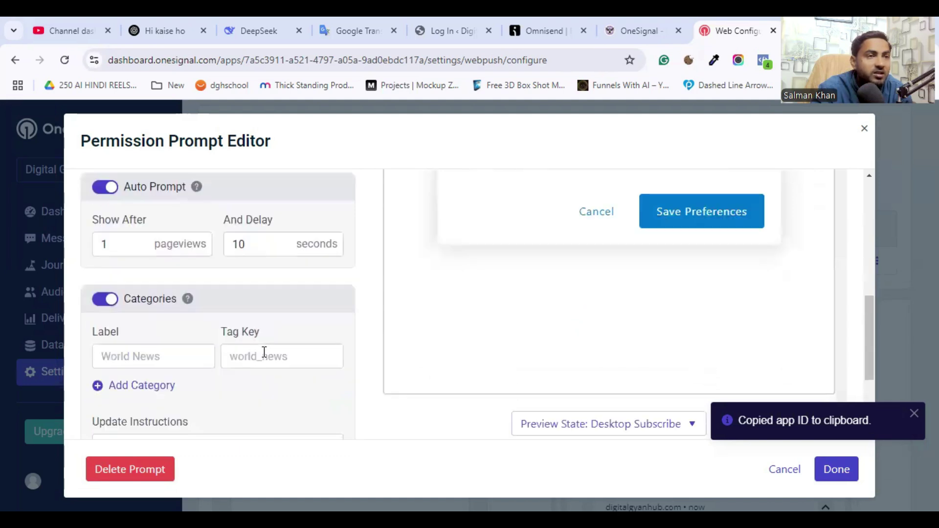
scroll(264, 352, down, 2)
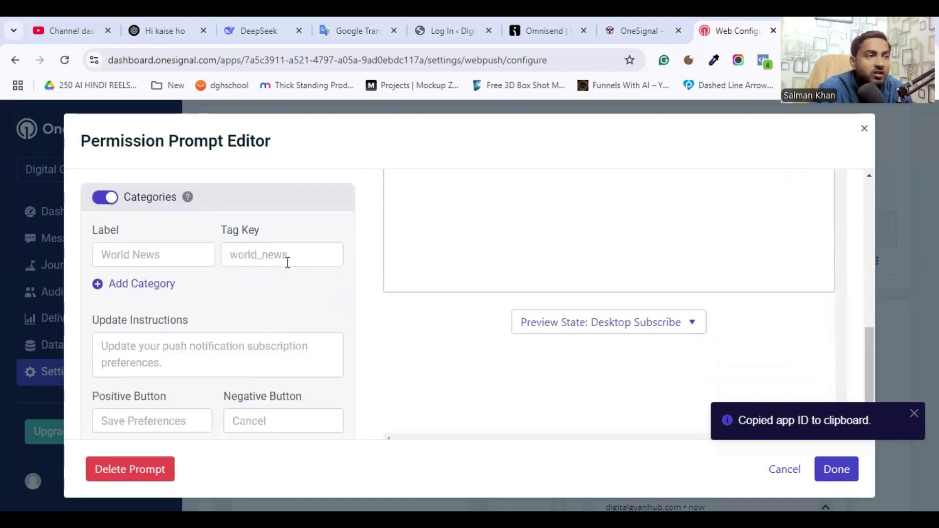
- Review the Auto Prompt timing and Categories fields of the Push Slide Prompt and confirm the prompt settings
scroll(162, 369, down, 1)
scroll(163, 372, up, 8)
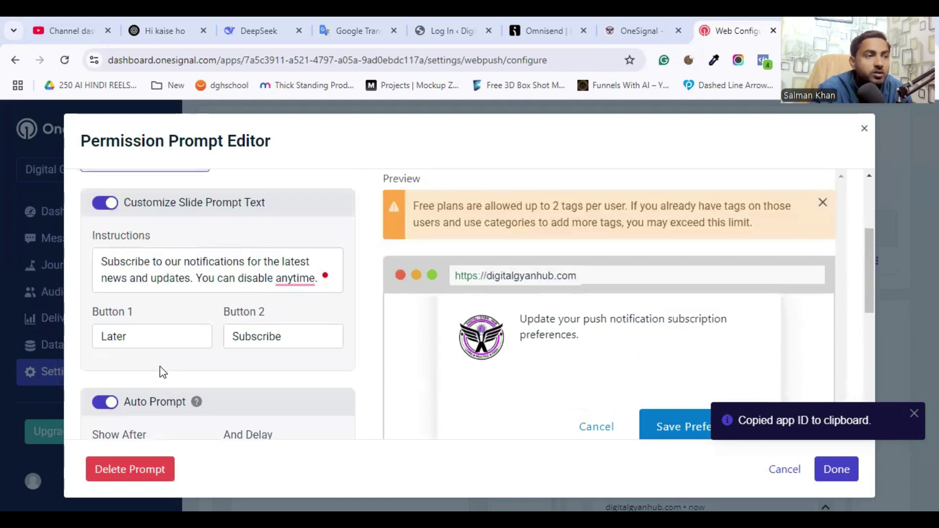
scroll(542, 335, down, 2)
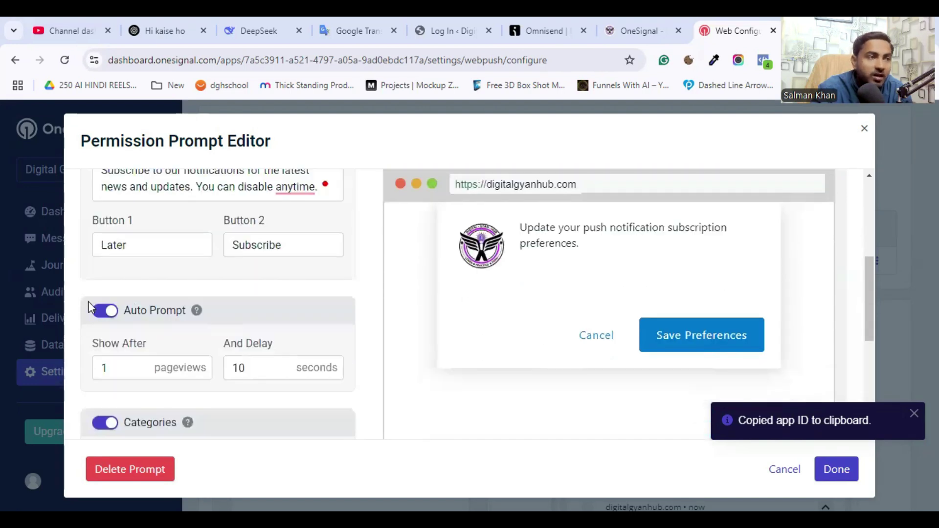
click(107, 318)
scroll(281, 309, down, 4)
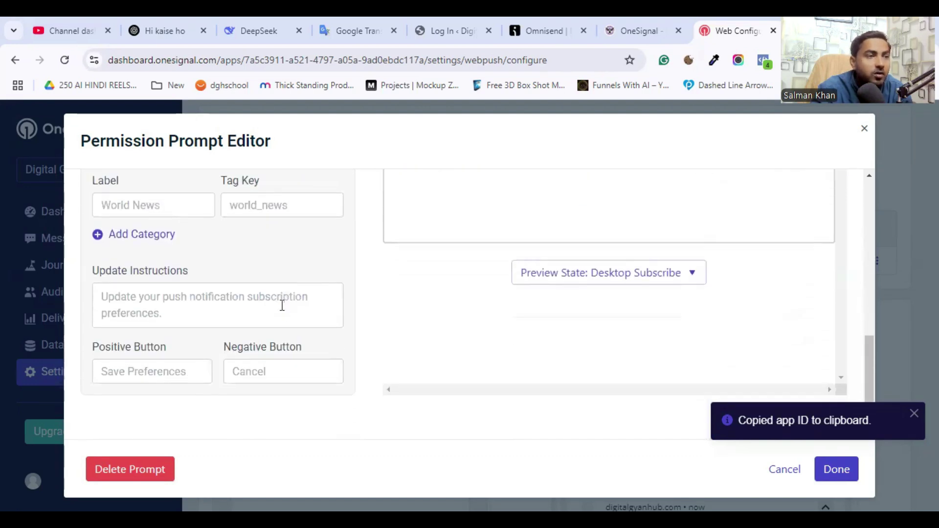
click(837, 470)
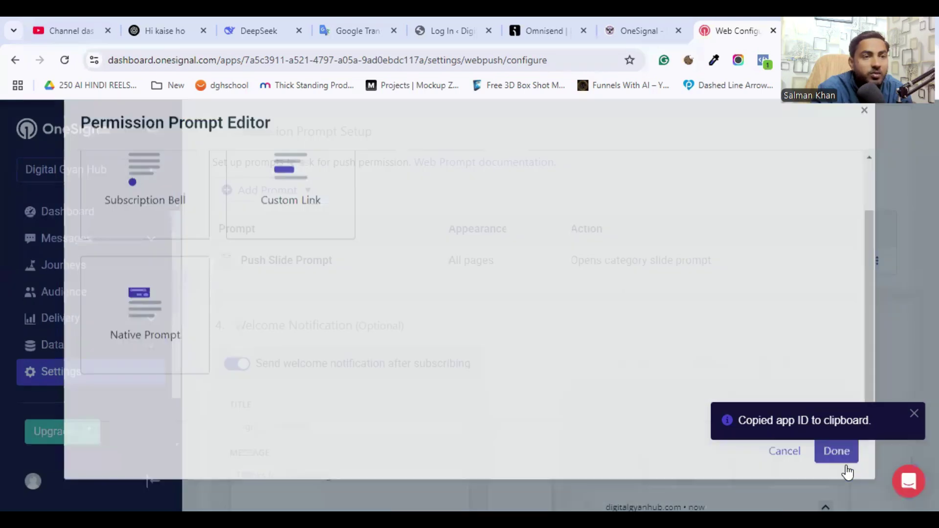
- Examine the Welcome Notification's title, message and link fields together with its Android preview
scroll(426, 346, down, 10)
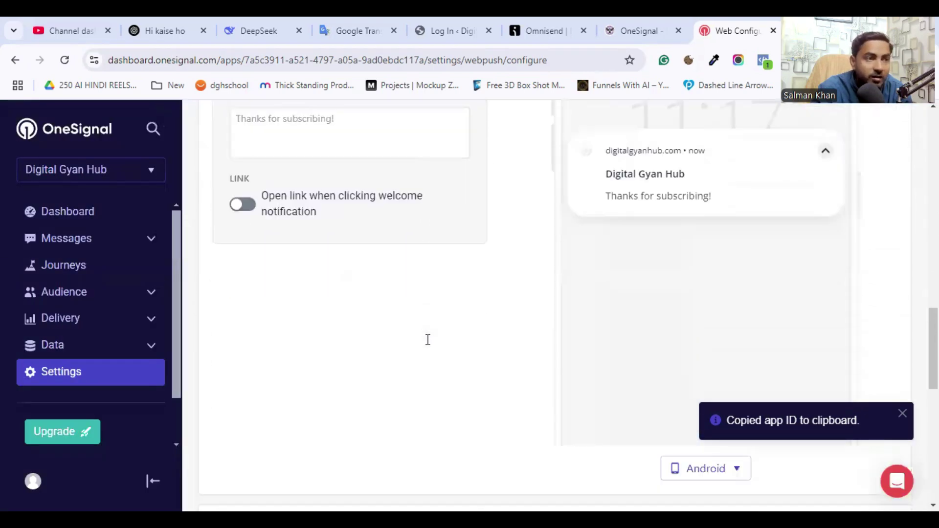
scroll(429, 345, up, 2)
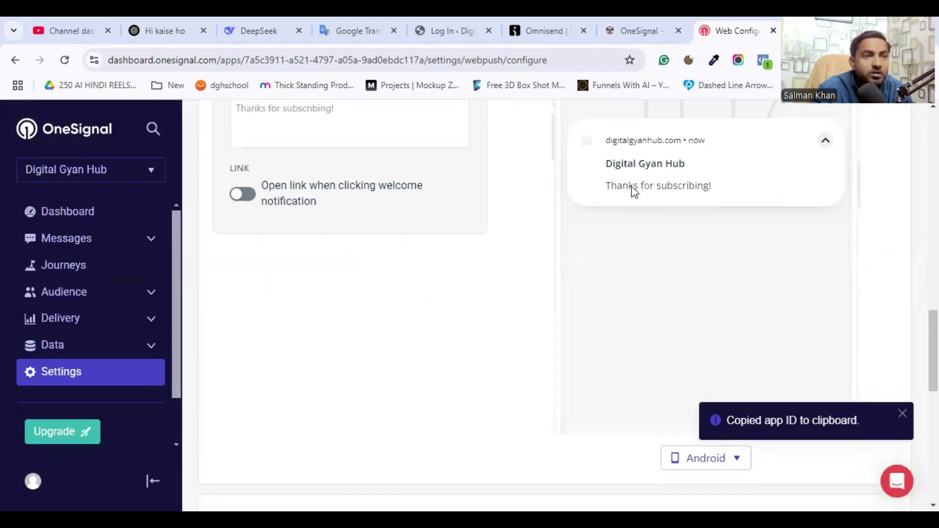
scroll(634, 191, up, 4)
click(309, 286)
click(300, 238)
scroll(373, 264, down, 8)
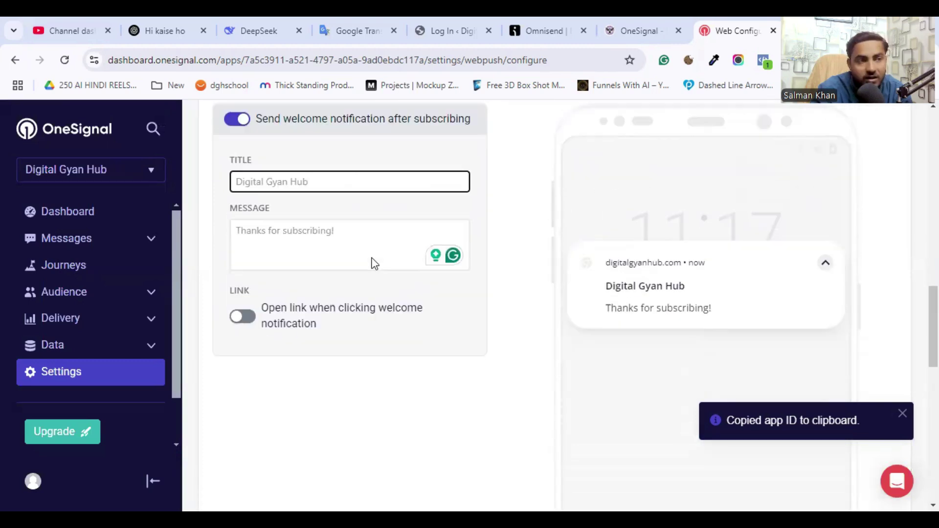
- Look through the Advanced Push Settings, switching the Safari .p12 certificate upload on and back off
scroll(343, 299, down, 4)
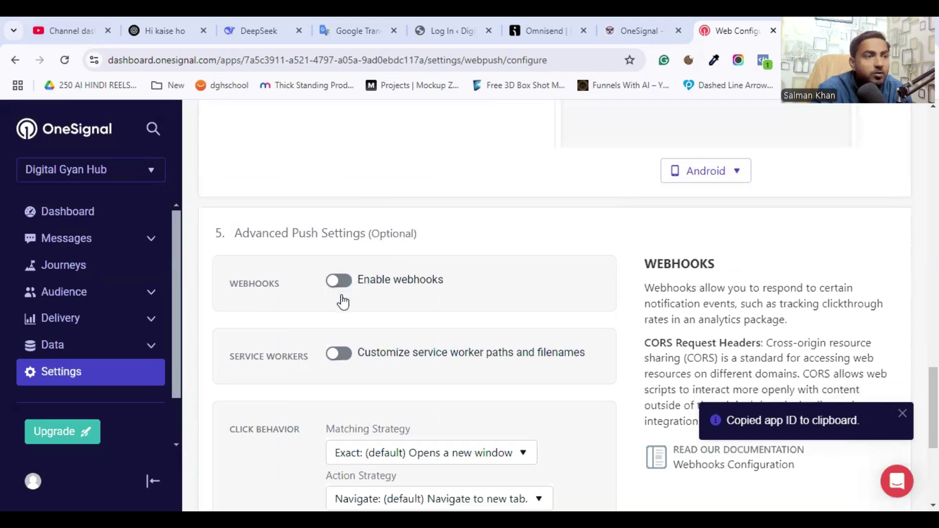
scroll(320, 219, down, 4)
click(339, 267)
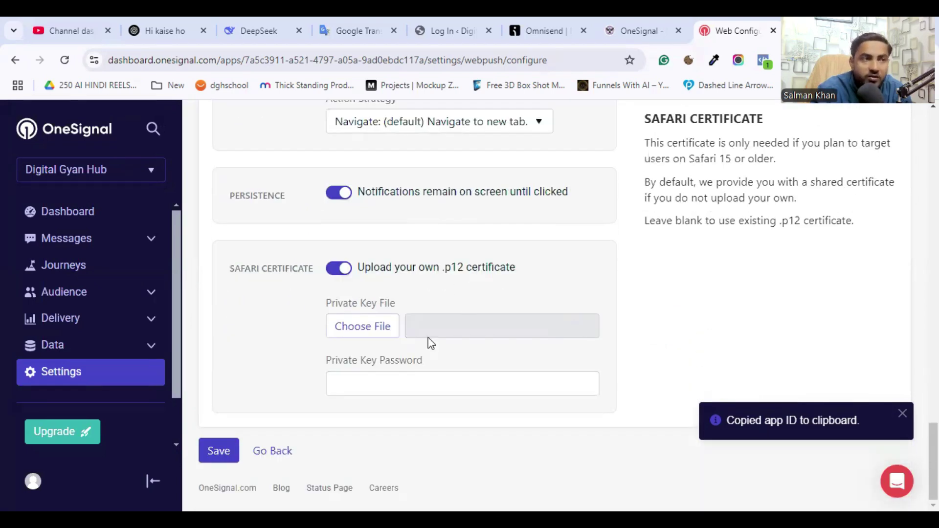
click(339, 274)
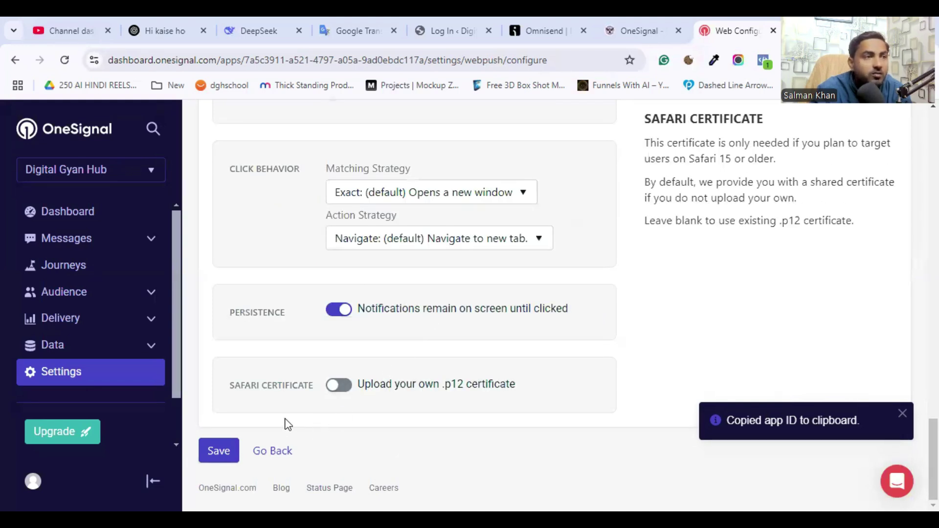
click(219, 450)
- Preview the welcome notification on Windows and macOS
scroll(440, 252, up, 6)
scroll(514, 284, down, 8)
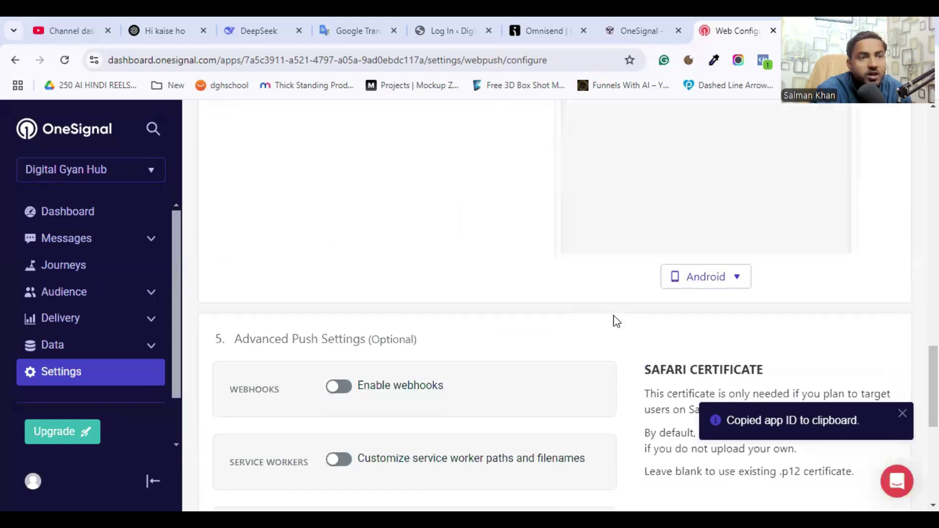
click(729, 282)
click(713, 221)
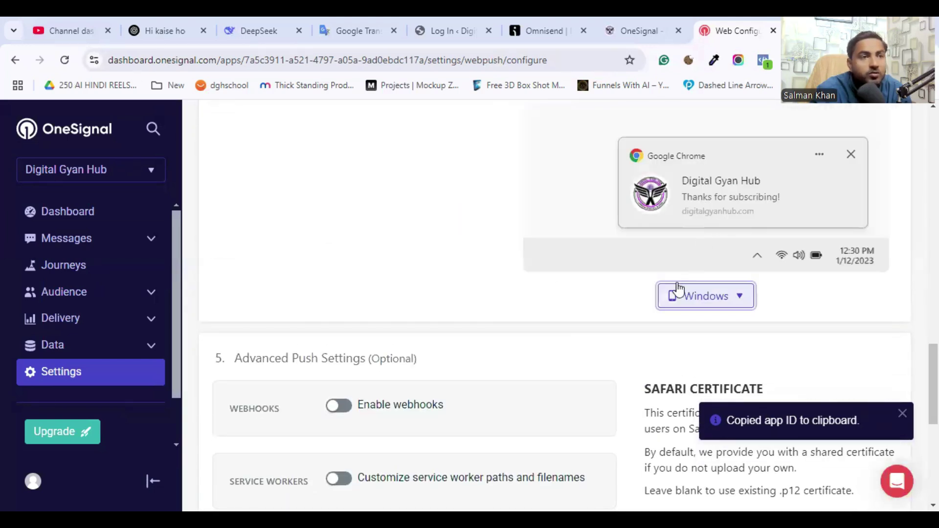
scroll(691, 220, up, 5)
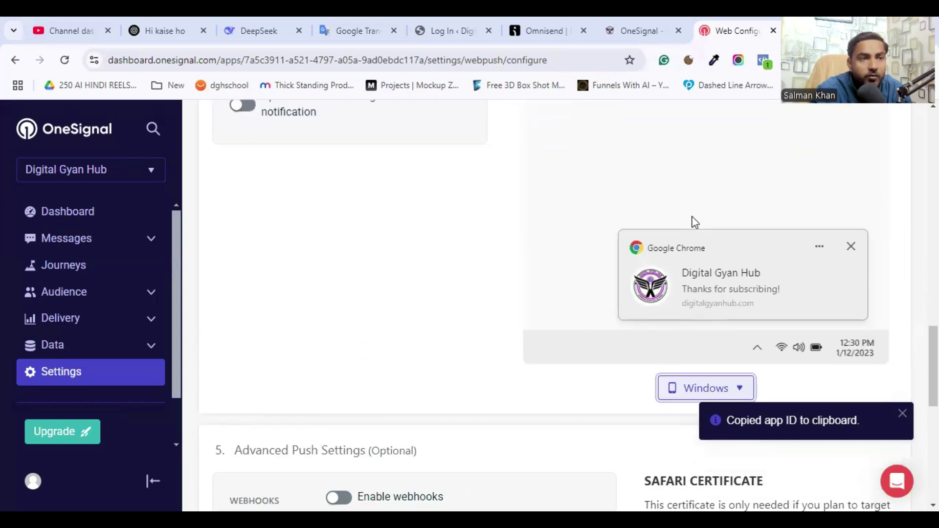
scroll(677, 258, down, 7)
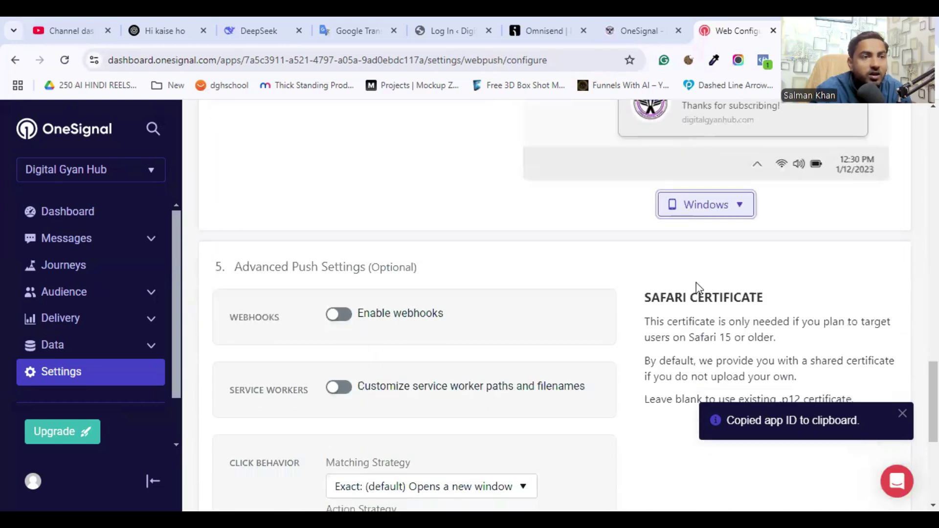
click(735, 212)
click(696, 235)
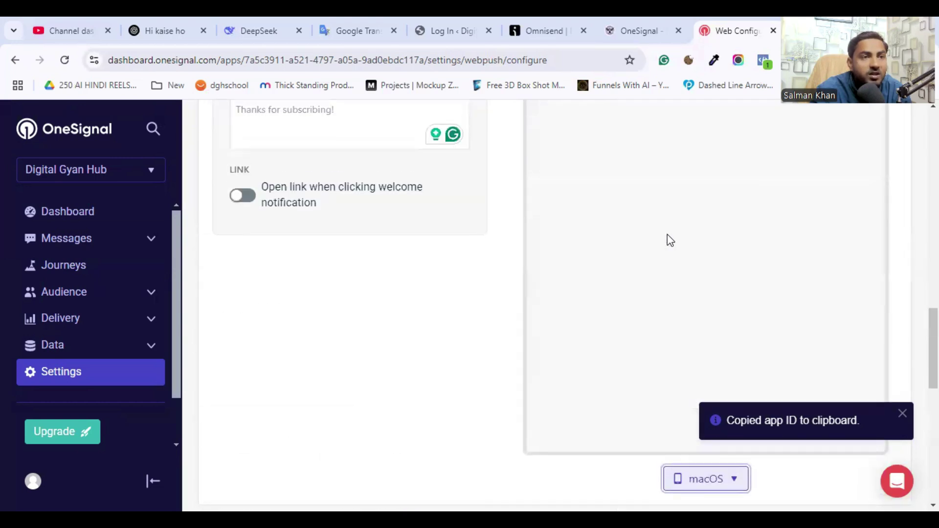
scroll(670, 240, up, 4)
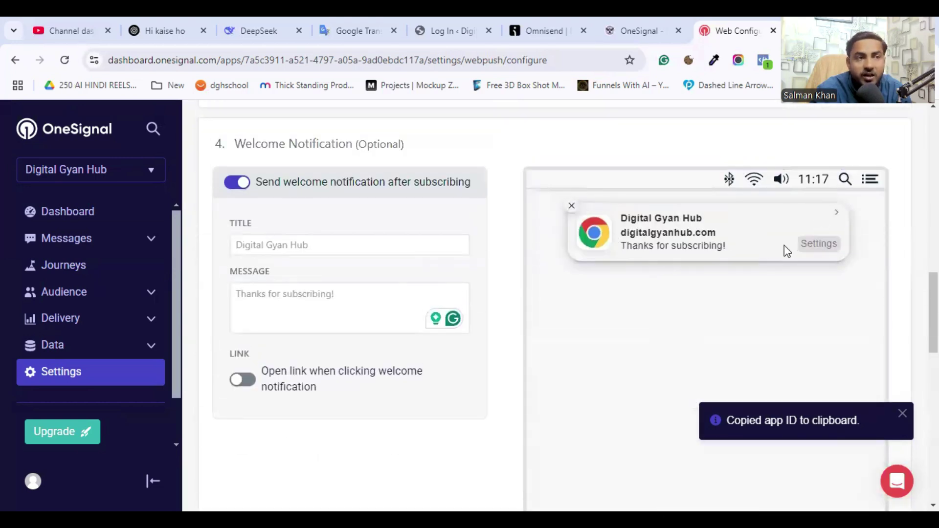
scroll(628, 275, up, 5)
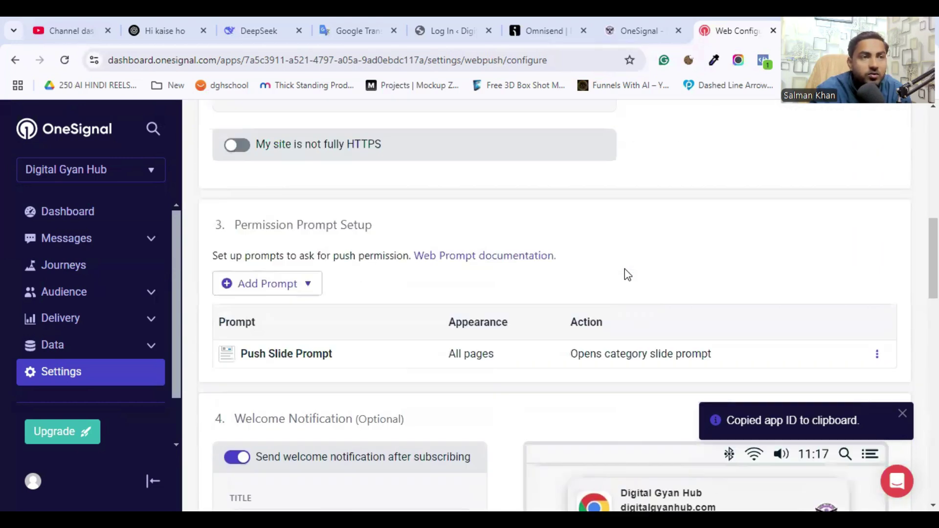
- Try enabling webhooks under Advanced Push Settings, look over their URL fields and switch custom service worker paths back off
scroll(626, 274, down, 10)
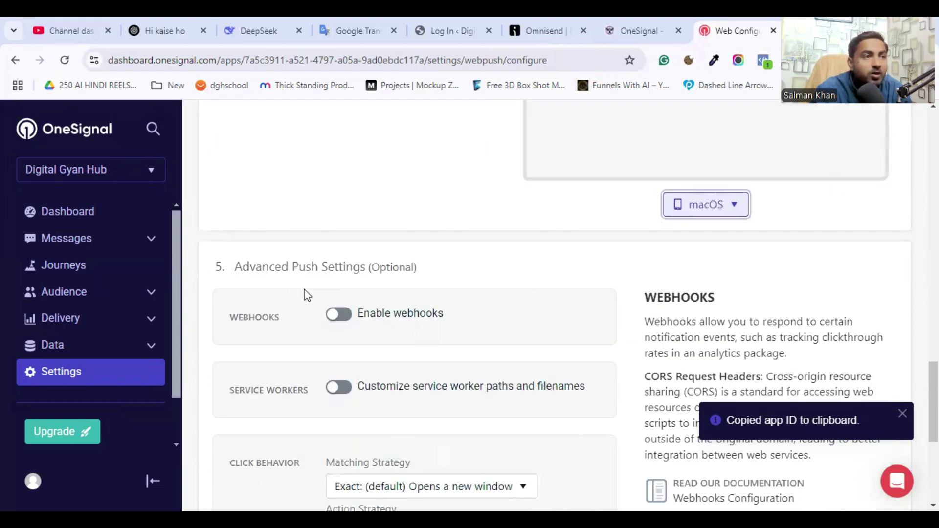
click(338, 314)
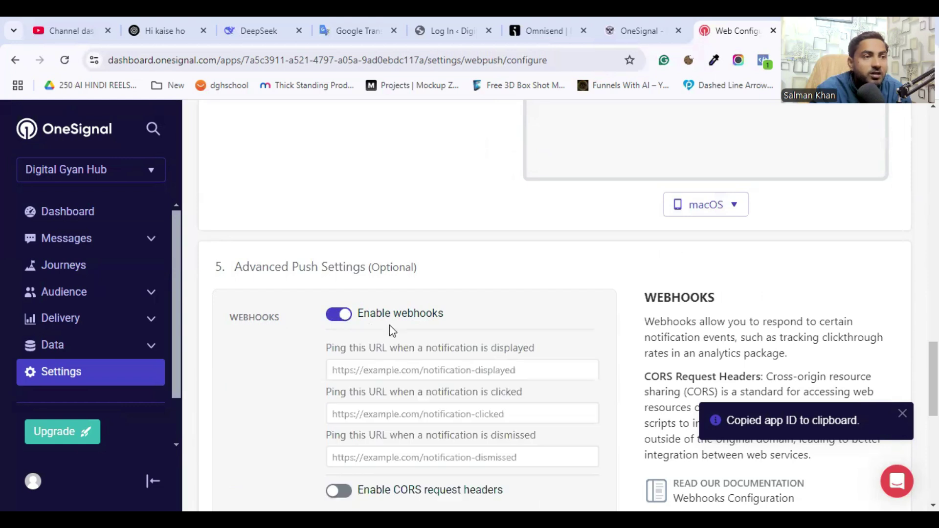
scroll(407, 344, down, 10)
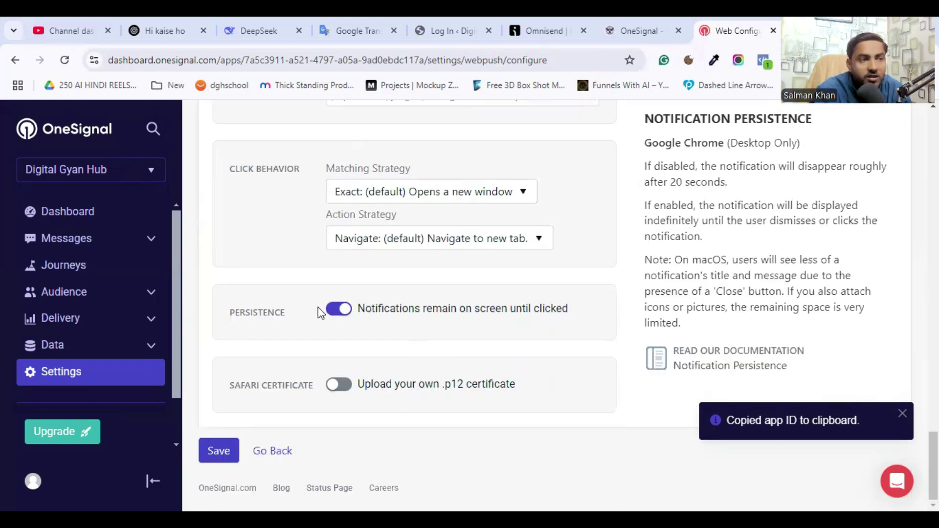
scroll(519, 323, up, 3)
scroll(517, 319, up, 5)
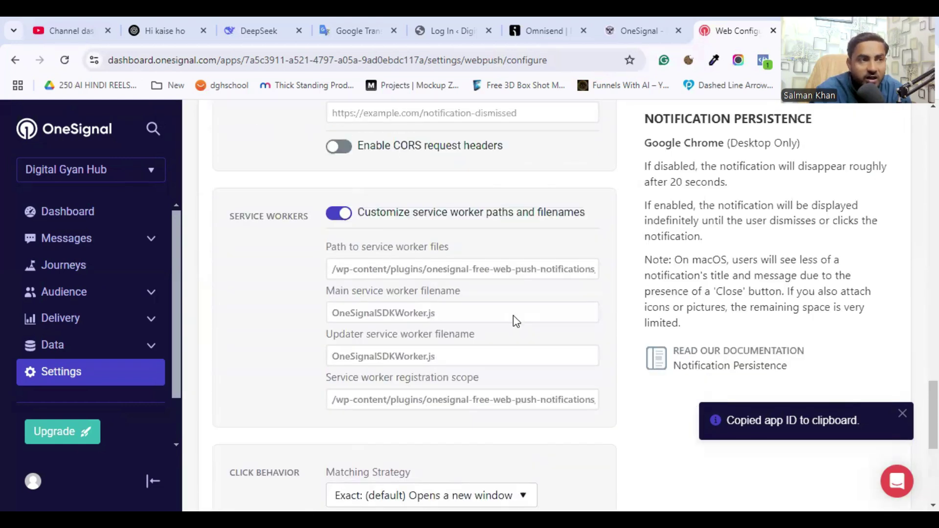
click(343, 367)
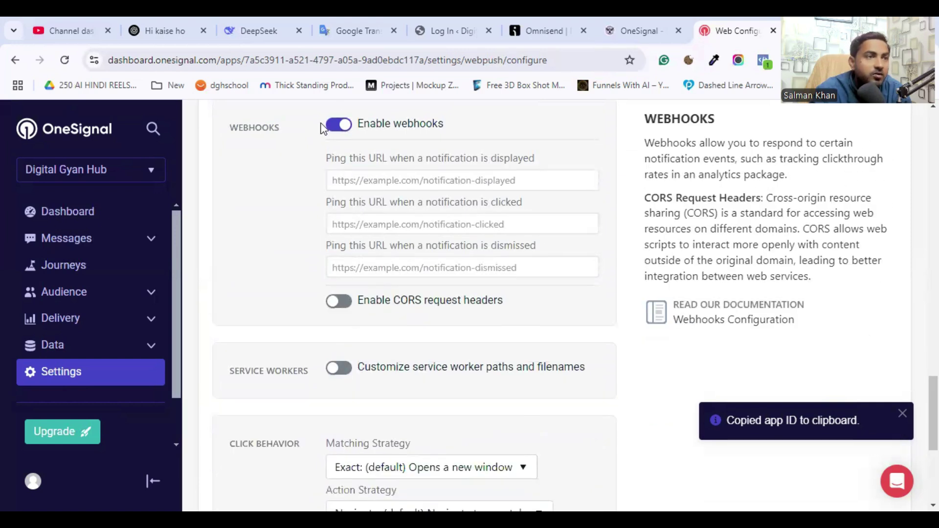
- Check the Persistence and Safari Certificate options and save the web push configuration
scroll(397, 228, down, 5)
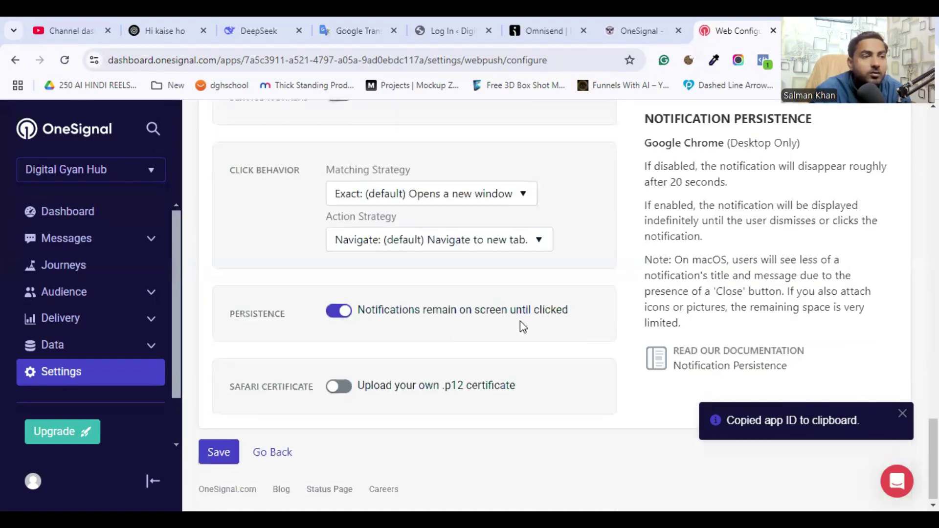
click(220, 451)
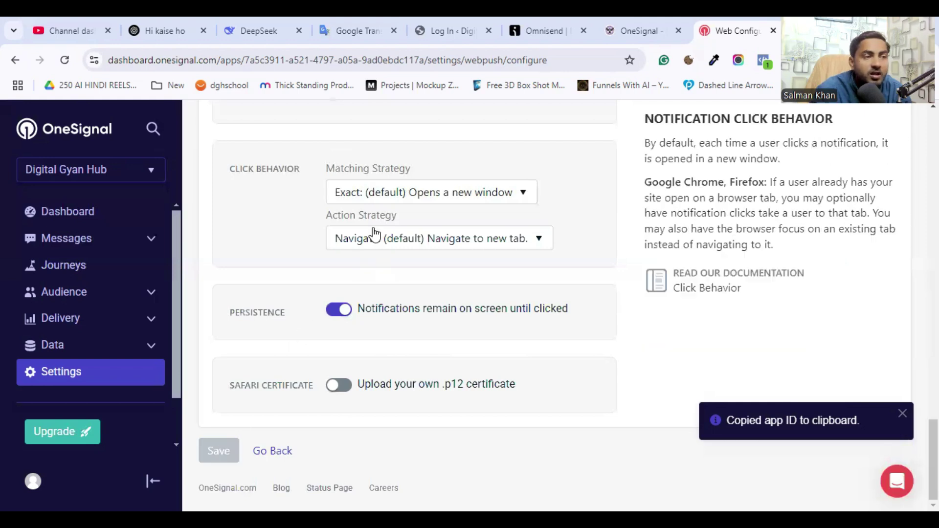
- From the WordPress admin, open the live Digital Gyan Hub site in a new tab, then select its Blog page's address
click(637, 30)
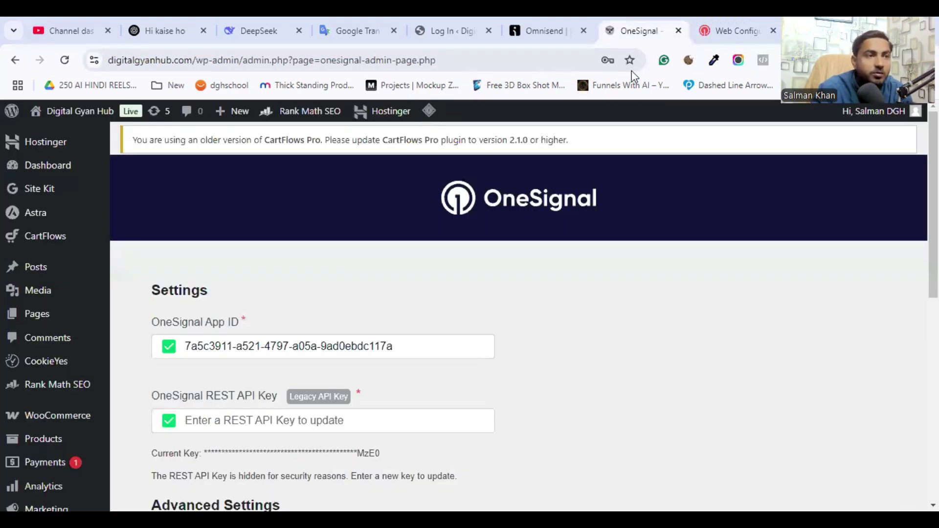
mouse_move(64, 118)
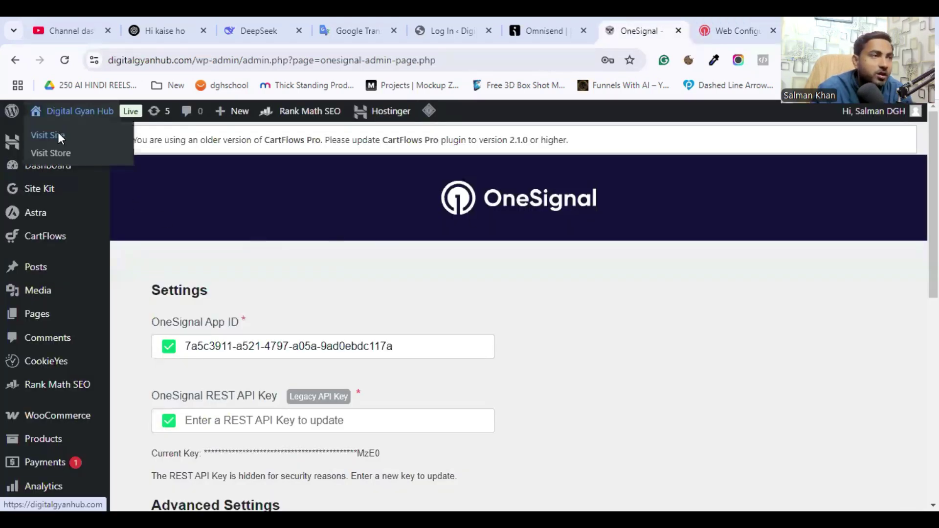
right_click(57, 133)
click(119, 151)
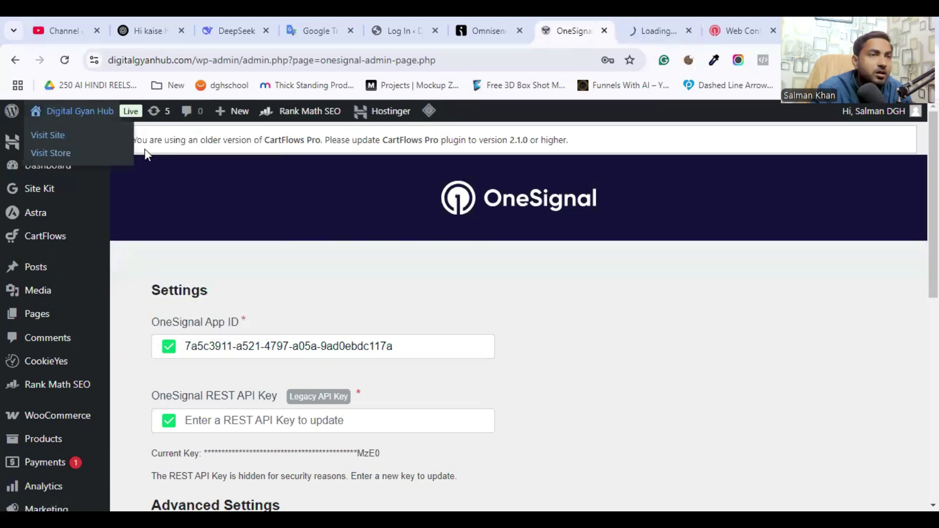
click(653, 32)
click(400, 168)
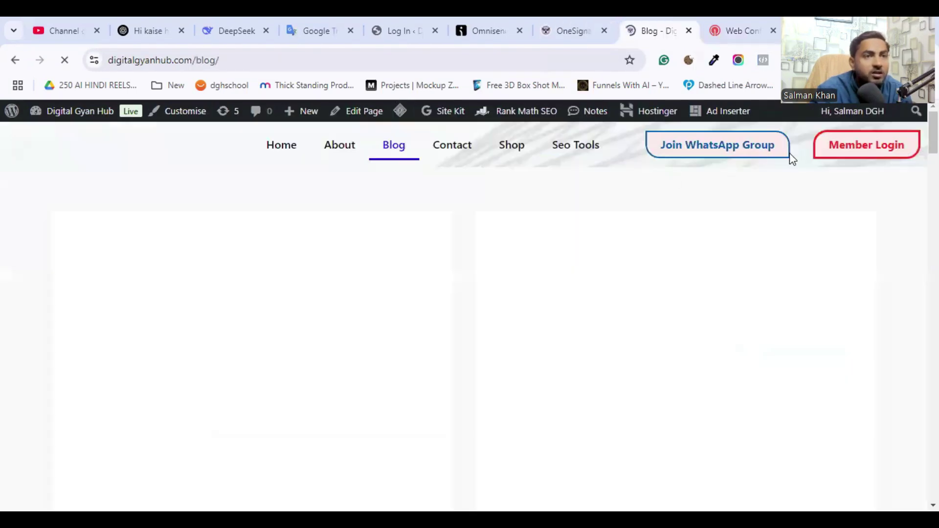
scroll(490, 166, down, 5)
key(ctrl+l)
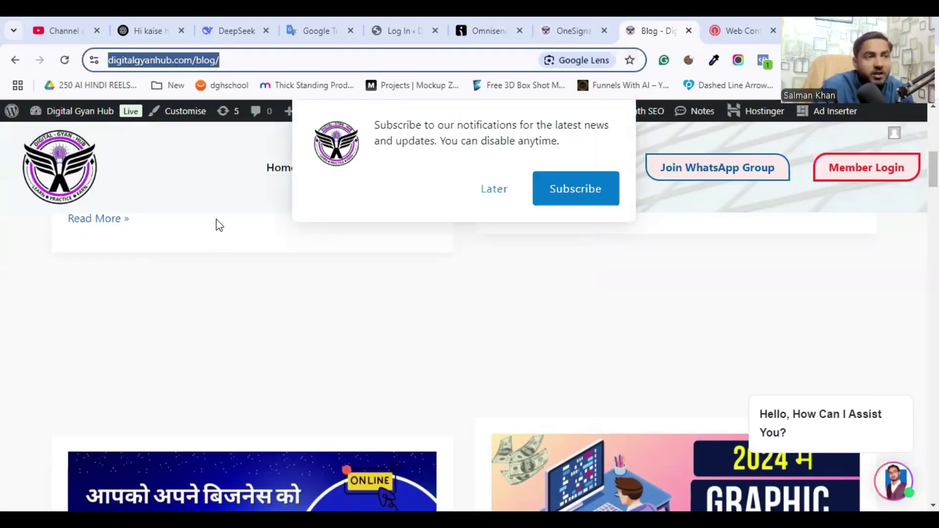